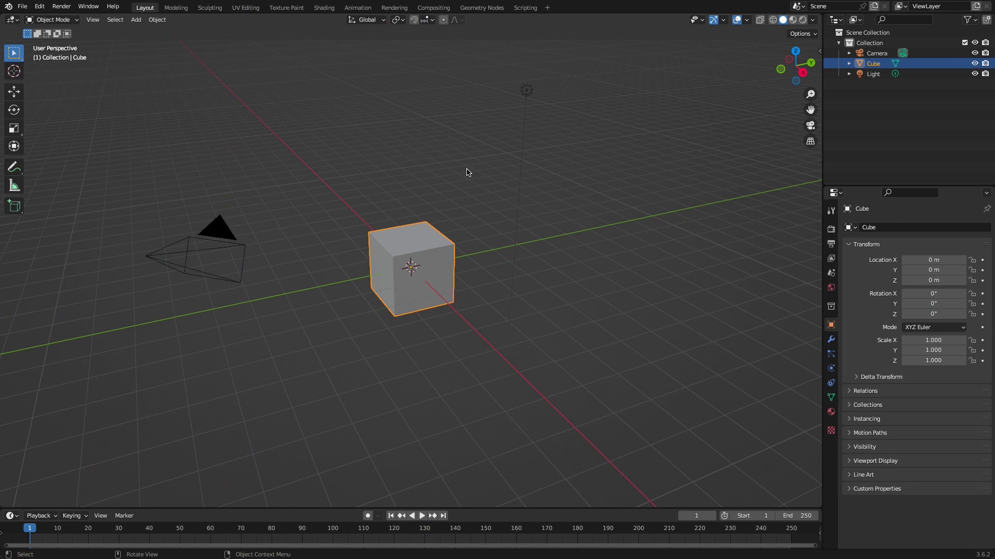
# Delete all default objects from the scene: the camera, the cube and the light.
pyautogui.press('a')
pyautogui.press('x')
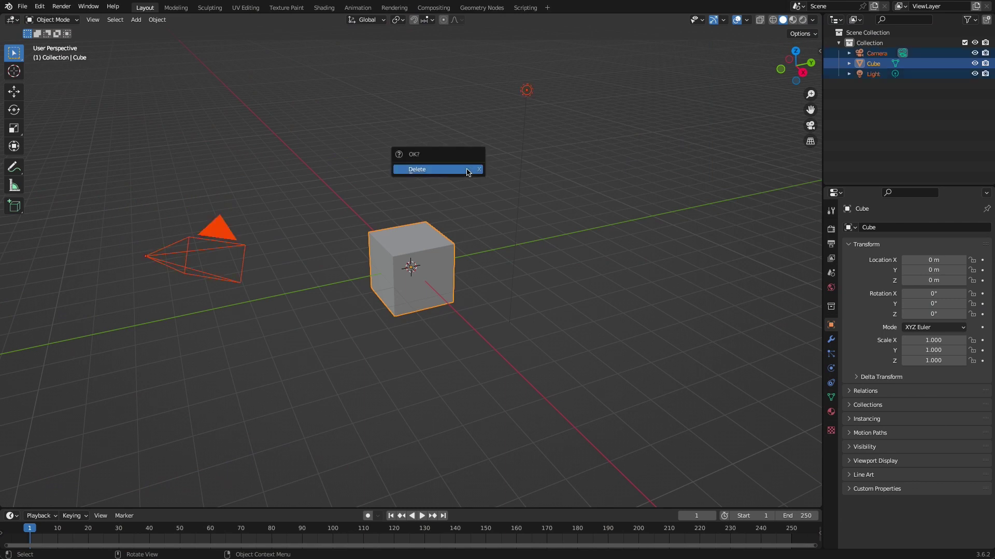
pyautogui.click(467, 172)
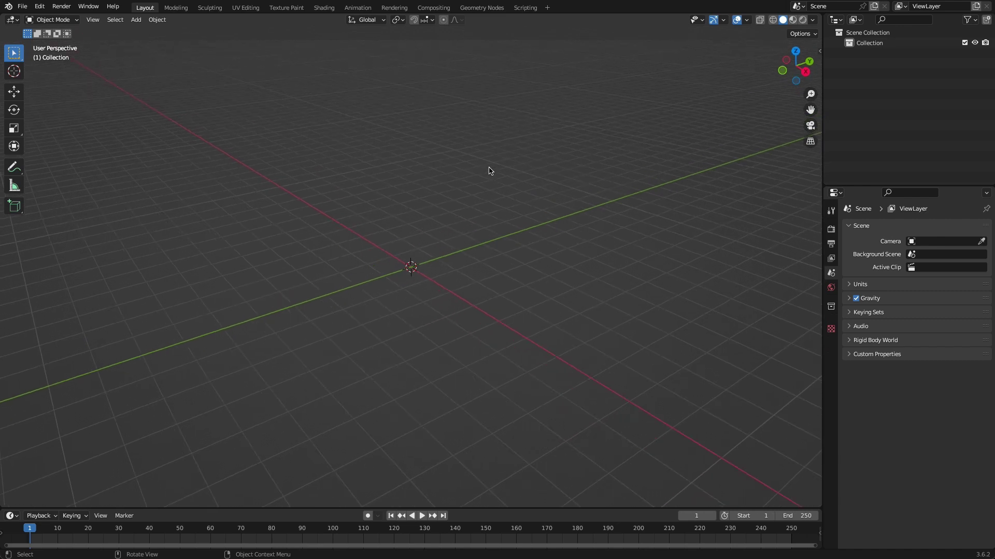
# Show the Mixamo Root add-on settings and enable Insert Root for imported animations.
pyautogui.click(819, 50)
pyautogui.click(813, 106)
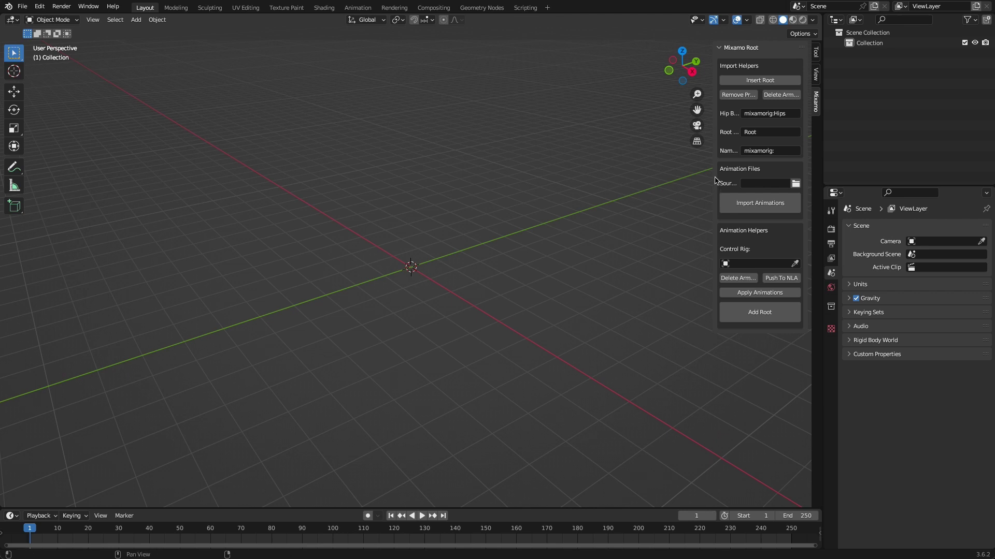
pyautogui.click(766, 81)
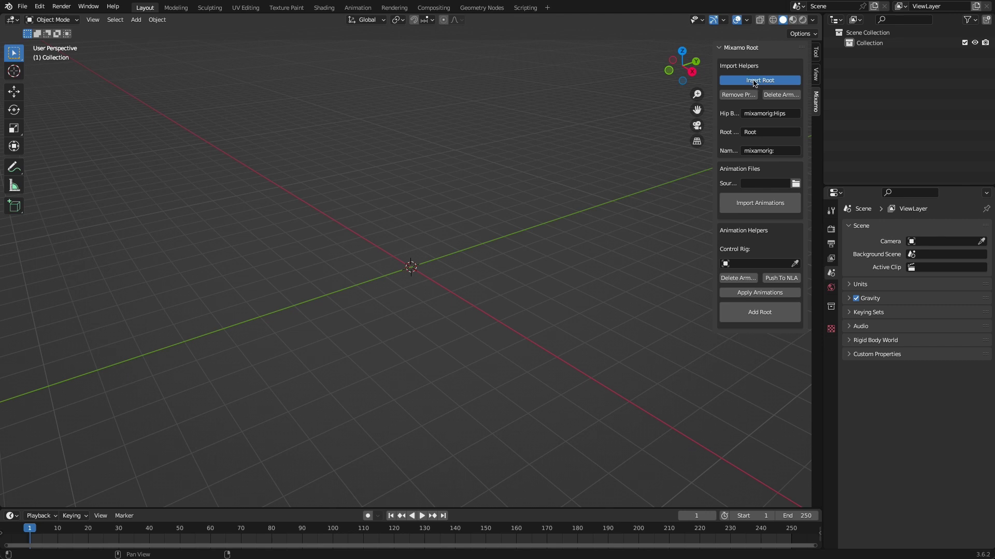
# Set the animation source to the skeleton_new_anim folder in Downloads and import its animations.
pyautogui.click(795, 184)
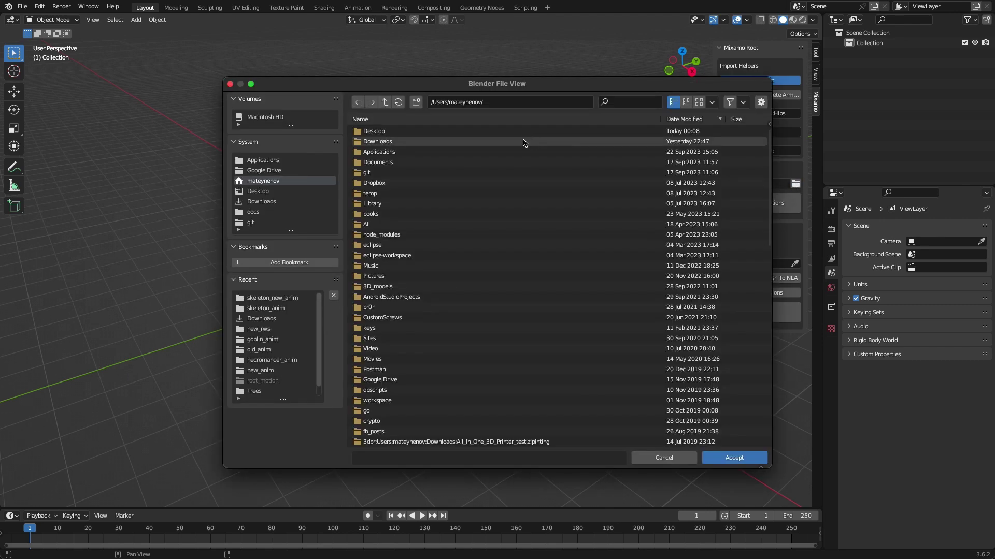
pyautogui.click(412, 141)
pyautogui.click(394, 132)
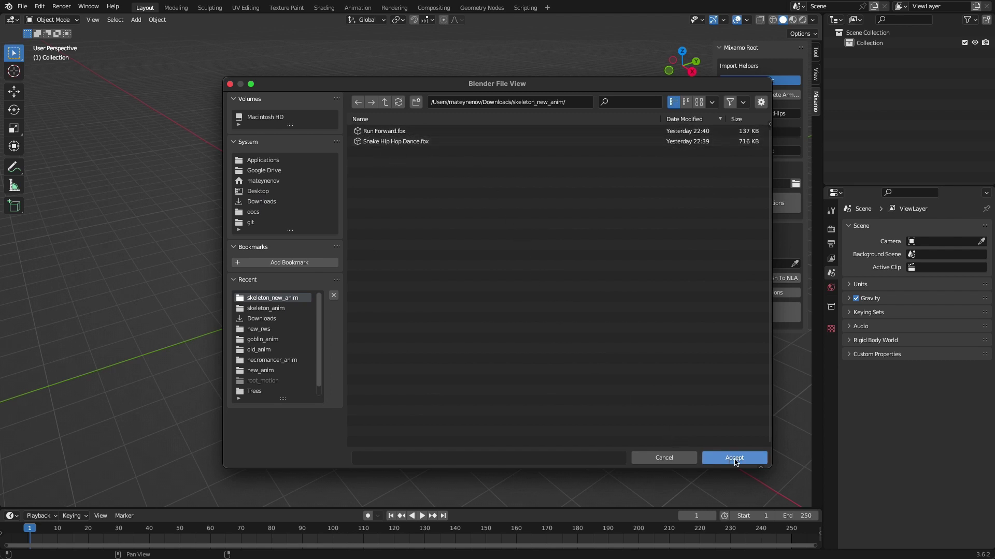
pyautogui.click(734, 458)
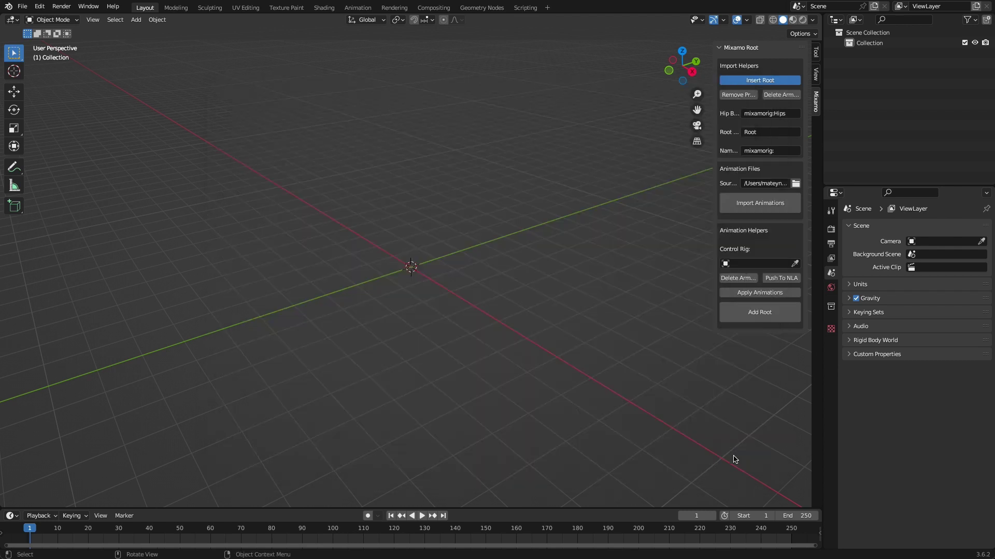
pyautogui.click(756, 209)
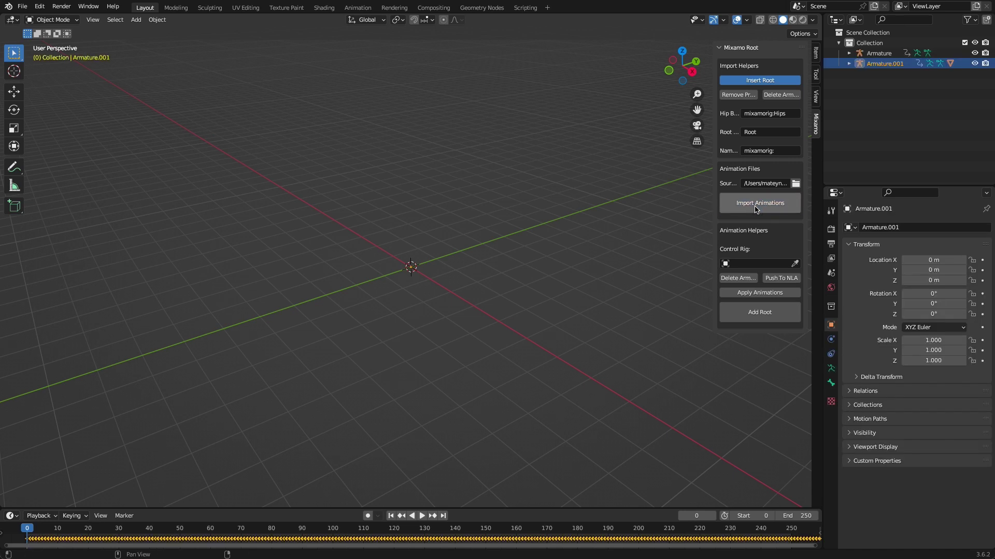
# Delete the imported object named Armature, leaving only Armature.001 in the collection.
pyautogui.click(881, 53)
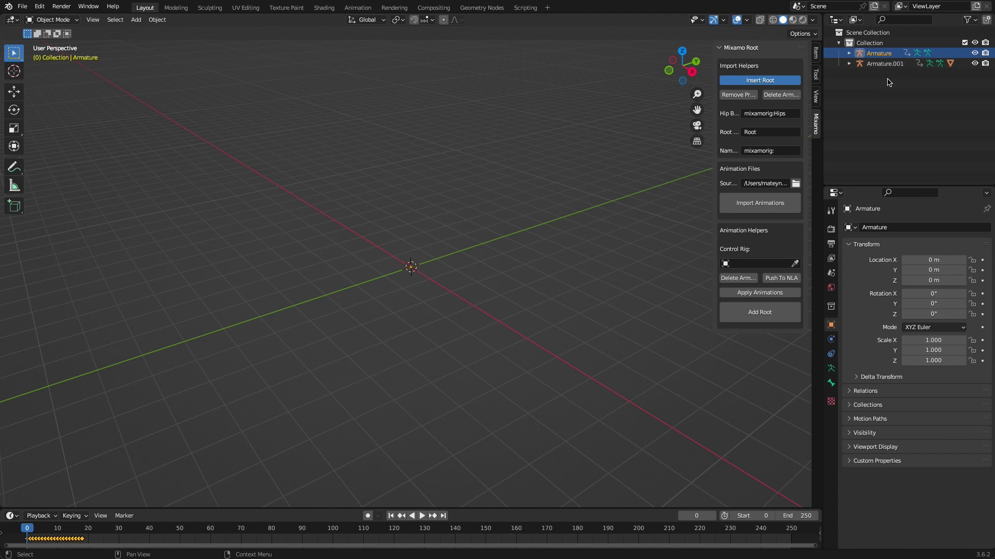
pyautogui.press('x')
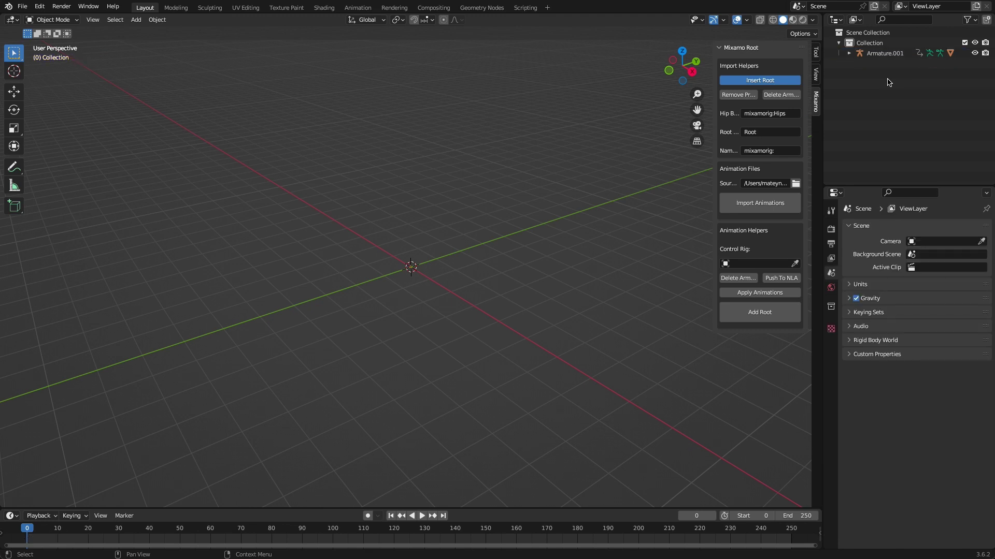
# Scale Armature.001 uniformly by a factor of 50.
pyautogui.click(876, 54)
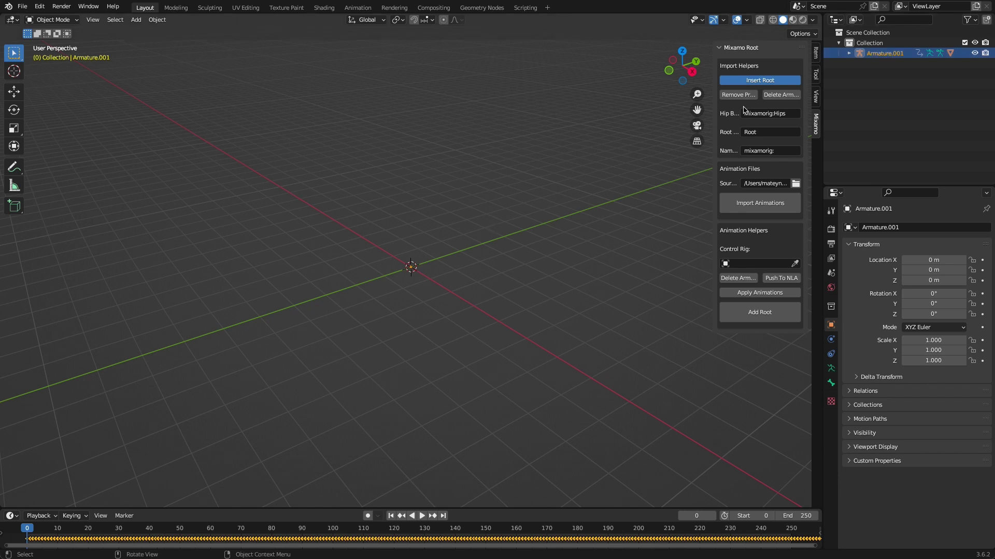
pyautogui.click(816, 53)
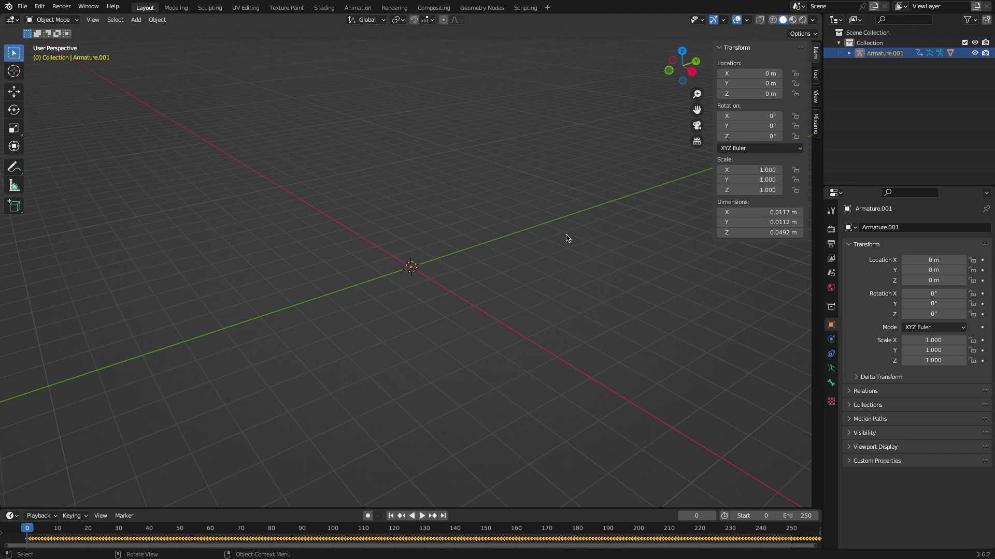
pyautogui.press('s')
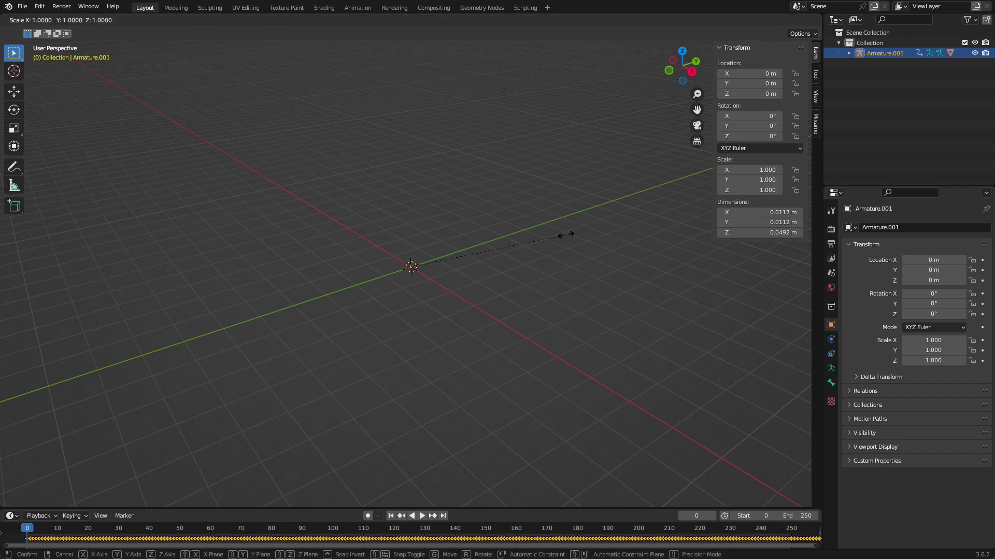
pyautogui.write('50')
pyautogui.press('Return')
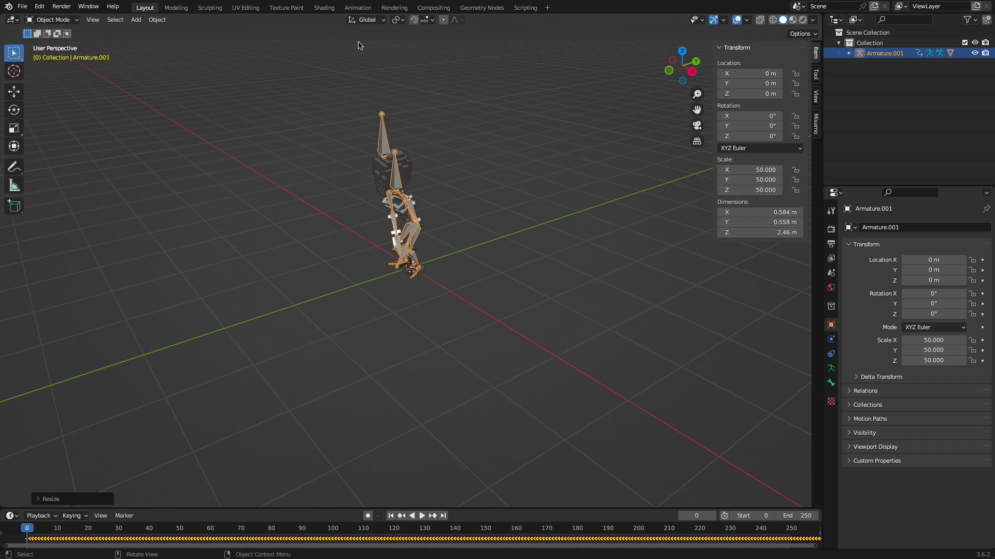
# Switch to the Animation workspace, close its camera viewport and split the remaining 3D viewport into two side by side.
pyautogui.click(357, 8)
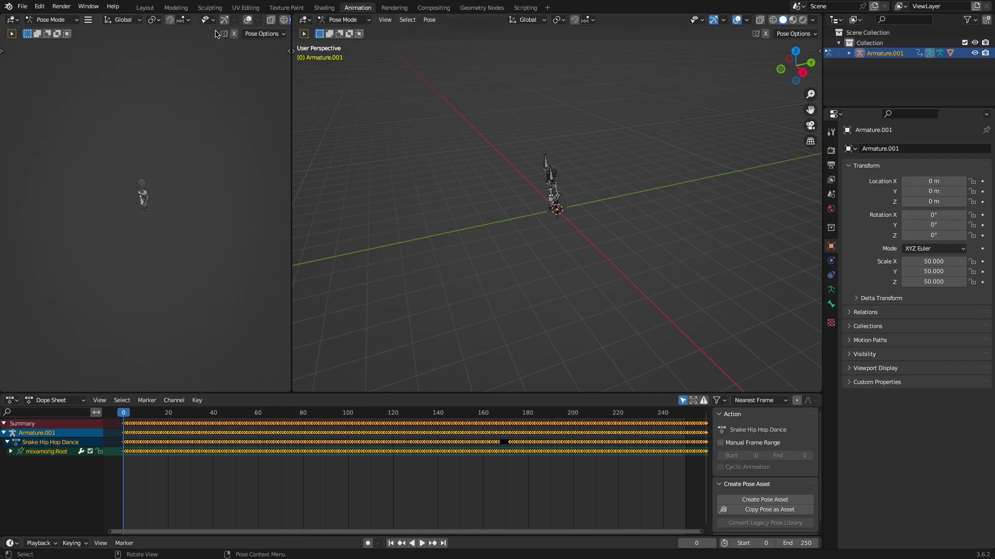
pyautogui.rightClick(194, 24)
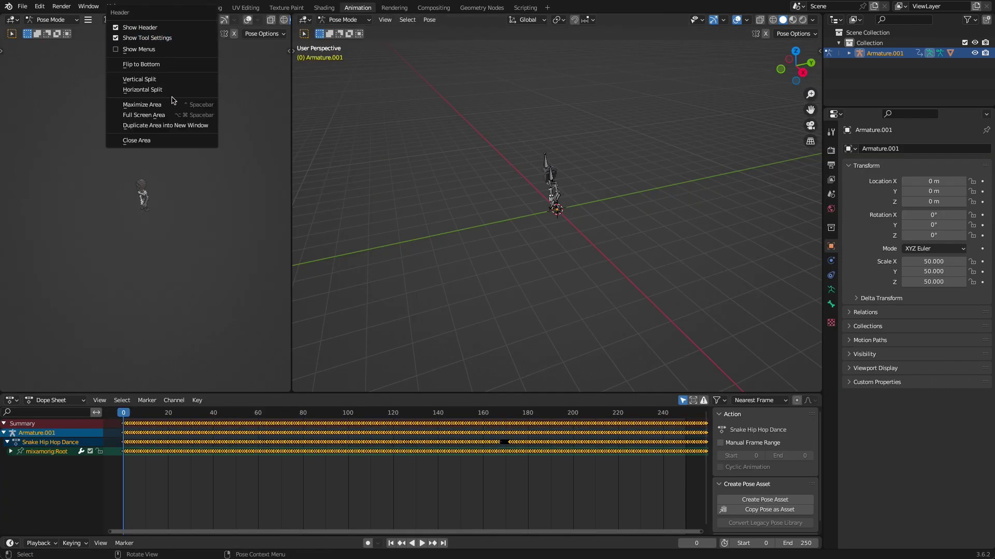
pyautogui.click(136, 140)
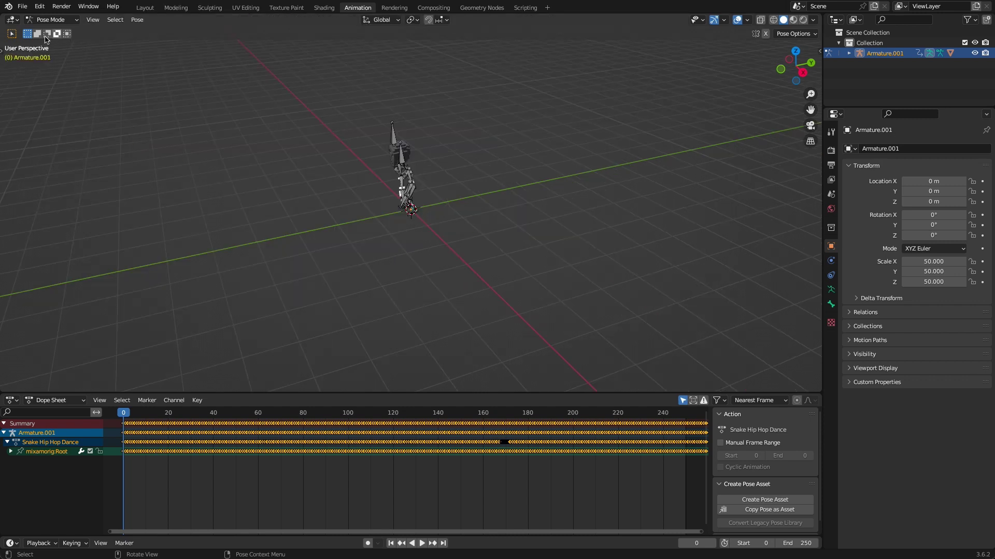
pyautogui.moveTo(3, 15); pyautogui.dragTo(362, 134)
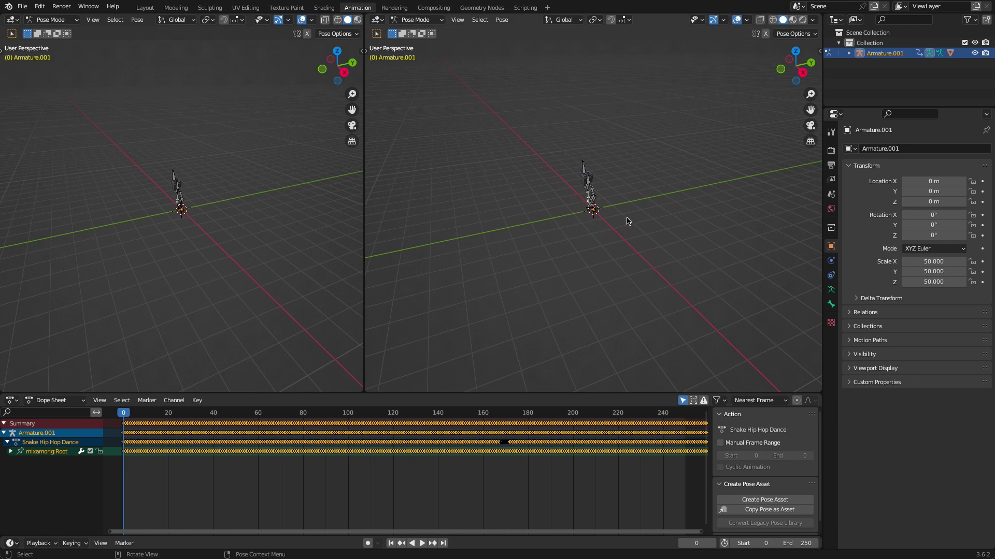
# Set the larger 3D viewport to the right orthographic view, framed closely on the skeleton.
pyautogui.press('KP_3')
pyautogui.keyDown('shift'); pyautogui.scroll(3, 555, 164); pyautogui.keyUp('shift')
pyautogui.scroll(6, 555, 163)
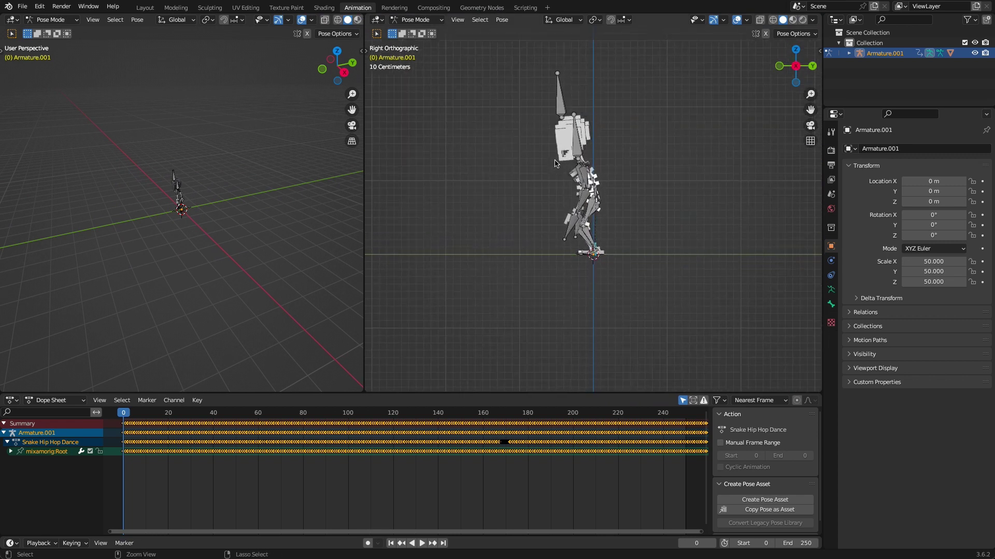
pyautogui.keyDown('ctrl'); pyautogui.scroll(4, 555, 164); pyautogui.keyUp('ctrl')
pyautogui.keyDown('shift'); pyautogui.scroll(3, 555, 163); pyautogui.keyUp('shift')
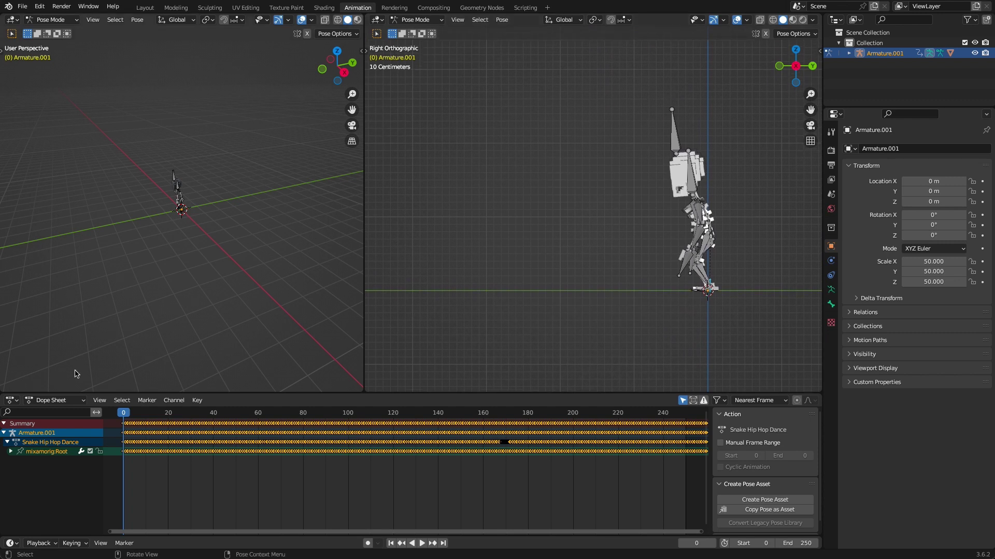
# Change the Dope Sheet to the Action Editor, assign the Run Forward action to the armature and scrub to frame 3.
pyautogui.moveTo(123, 413); pyautogui.dragTo(314, 419)
pyautogui.press('Escape')
pyautogui.click(61, 402)
pyautogui.click(56, 424)
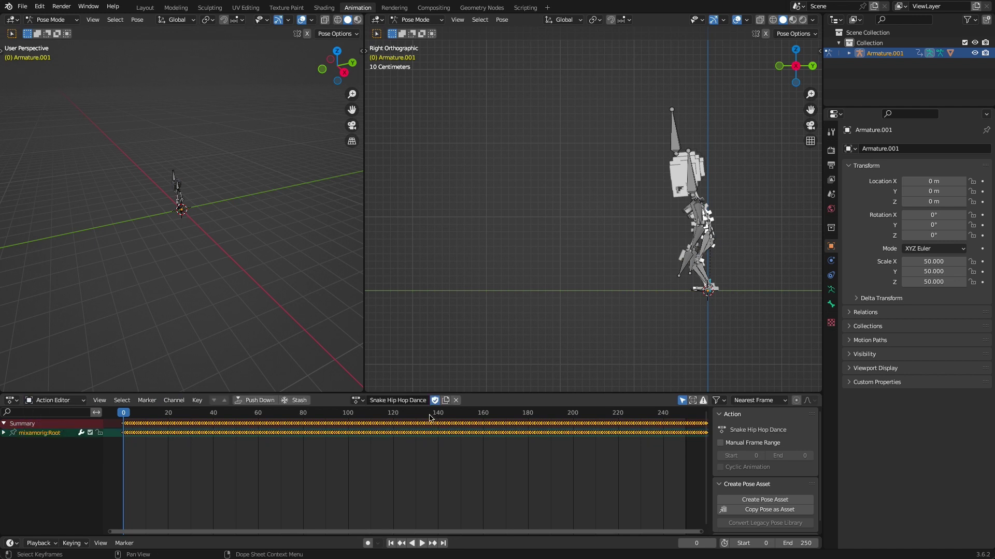
pyautogui.click(357, 401)
pyautogui.click(421, 414)
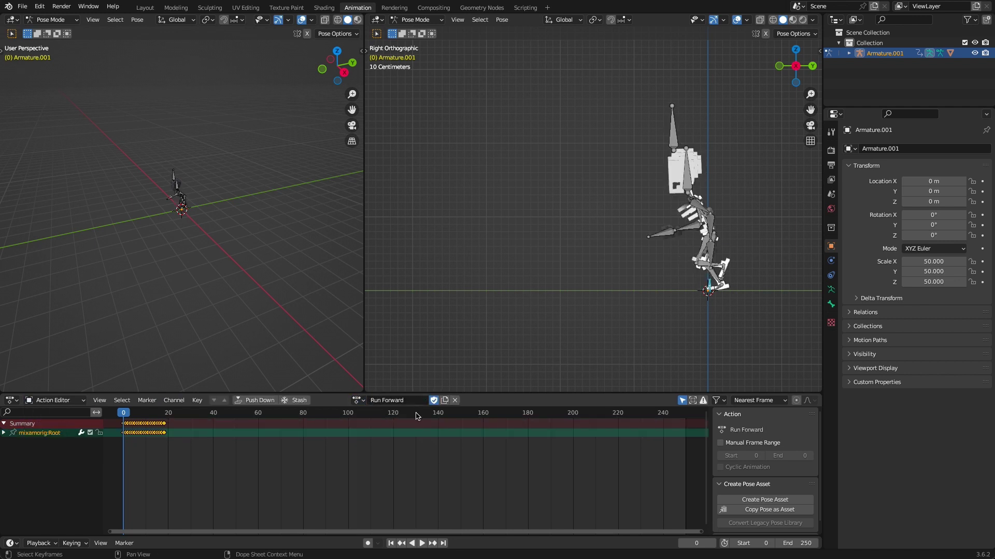
pyautogui.moveTo(126, 415)
pyautogui.mouseDown()
pyautogui.moveTo(159, 418)
pyautogui.moveTo(129, 417)
pyautogui.mouseUp()
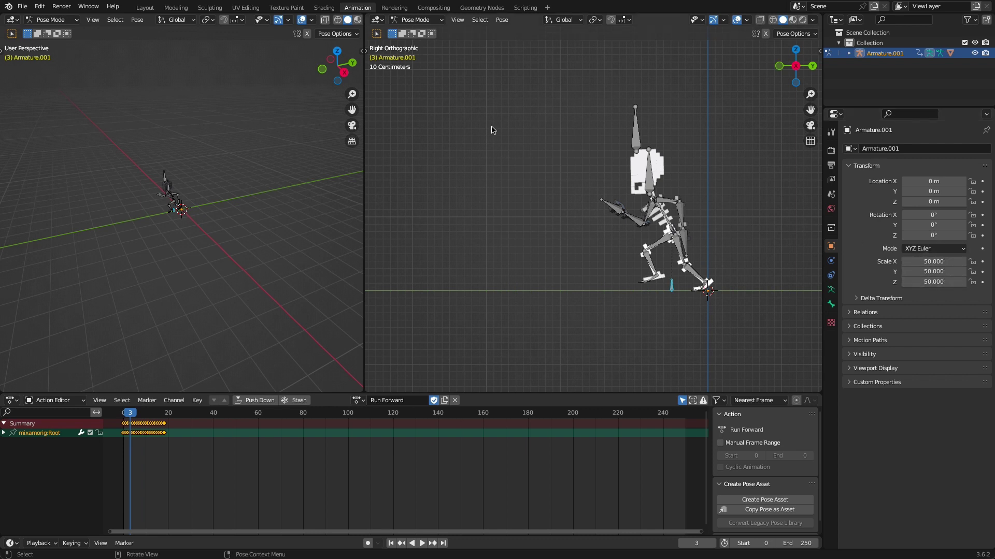
# Switch the armature to Object Mode and apply its scale at frame 12.
pyautogui.moveTo(482, 130); pyautogui.dragTo(487, 134, button='middle')
pyautogui.click(416, 20)
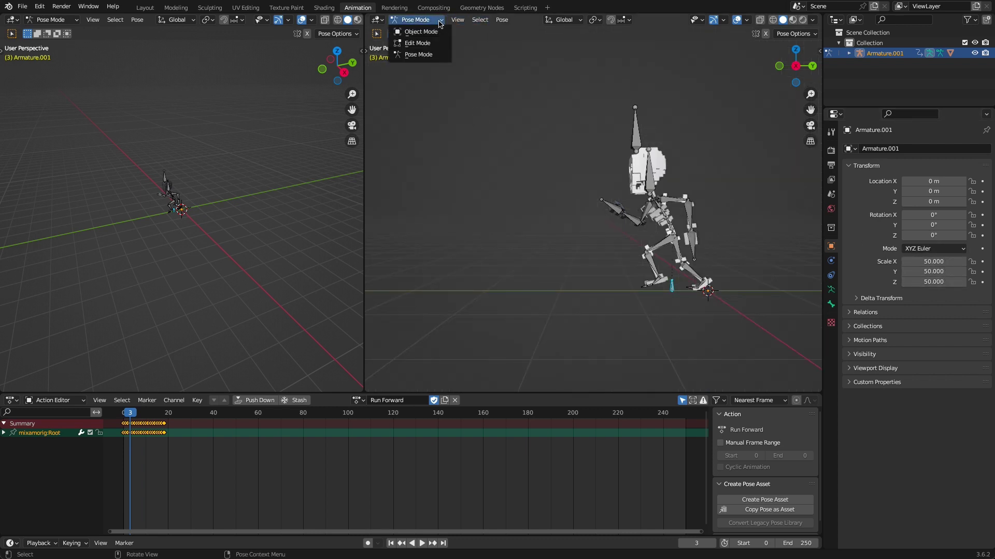
pyautogui.click(417, 32)
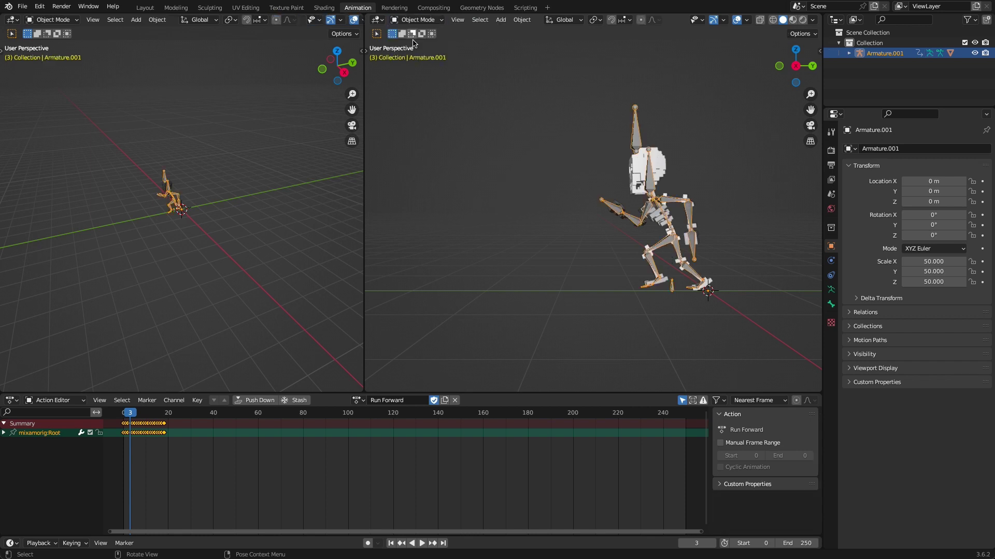
pyautogui.keyDown('alt'); pyautogui.scroll(-9, 673, 244); pyautogui.keyUp('alt')
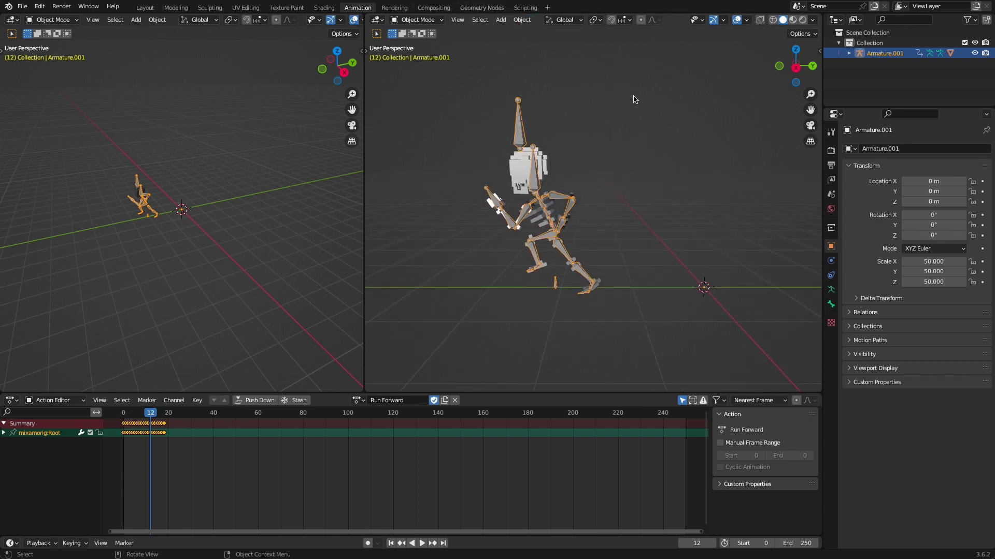
pyautogui.press('KP_3')
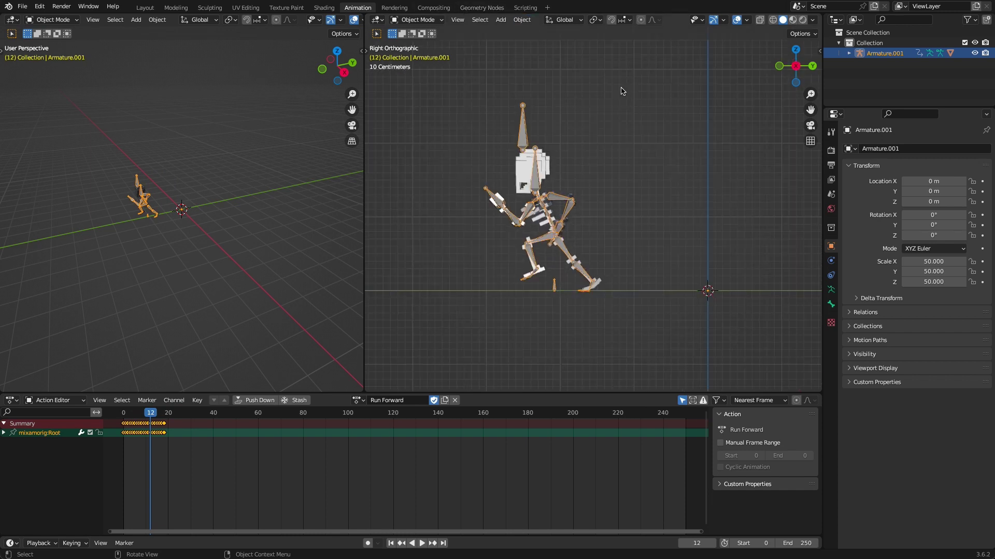
pyautogui.click(522, 20)
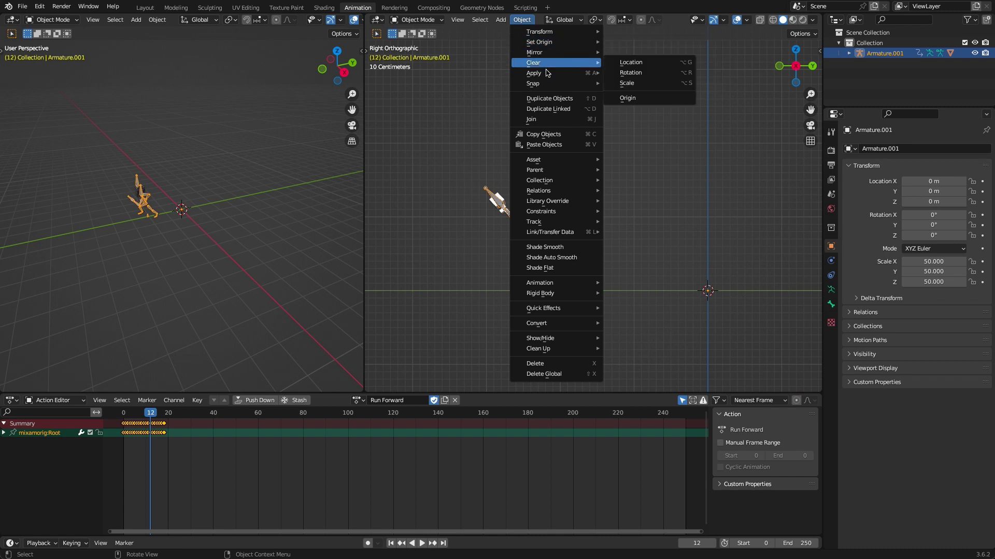
pyautogui.moveTo(590, 73)
pyautogui.click(634, 93)
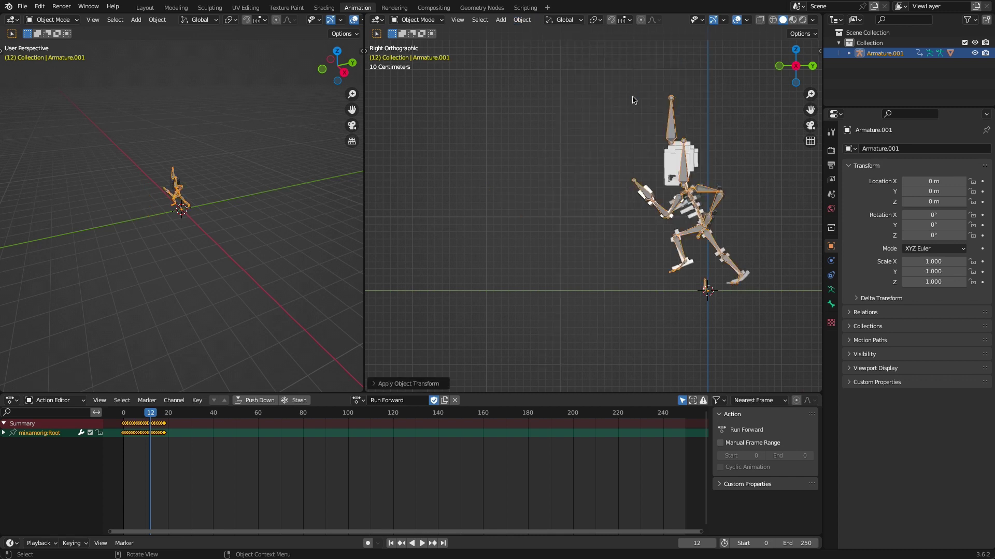
# Scrub and play the Run Forward action to check the armature's root motion with the scale applied.
pyautogui.moveTo(145, 414)
pyautogui.mouseDown()
pyautogui.moveTo(123, 419)
pyautogui.moveTo(162, 415)
pyautogui.moveTo(122, 416)
pyautogui.moveTo(142, 418)
pyautogui.mouseUp()
pyautogui.click(122, 418)
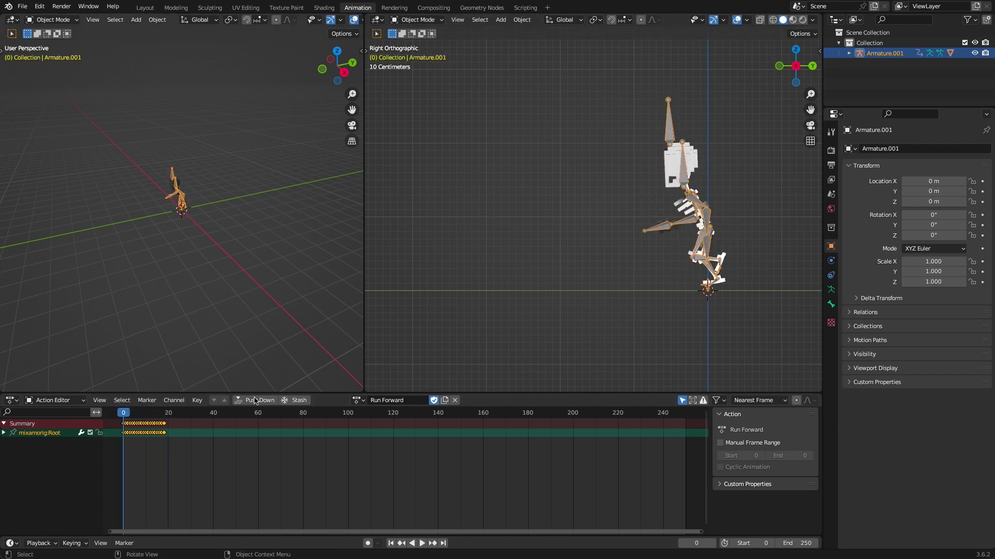
pyautogui.moveTo(122, 417); pyautogui.dragTo(139, 417)
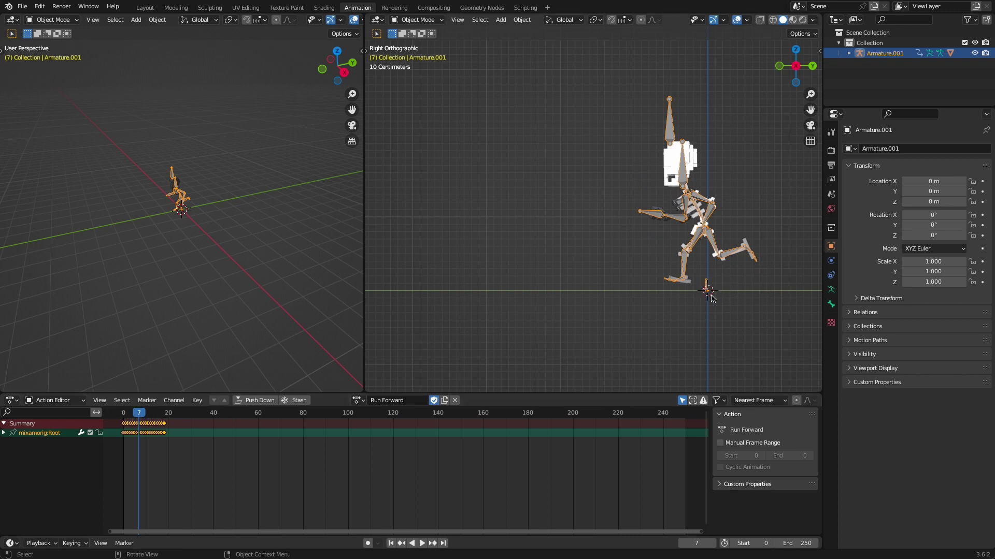
pyautogui.press('space')
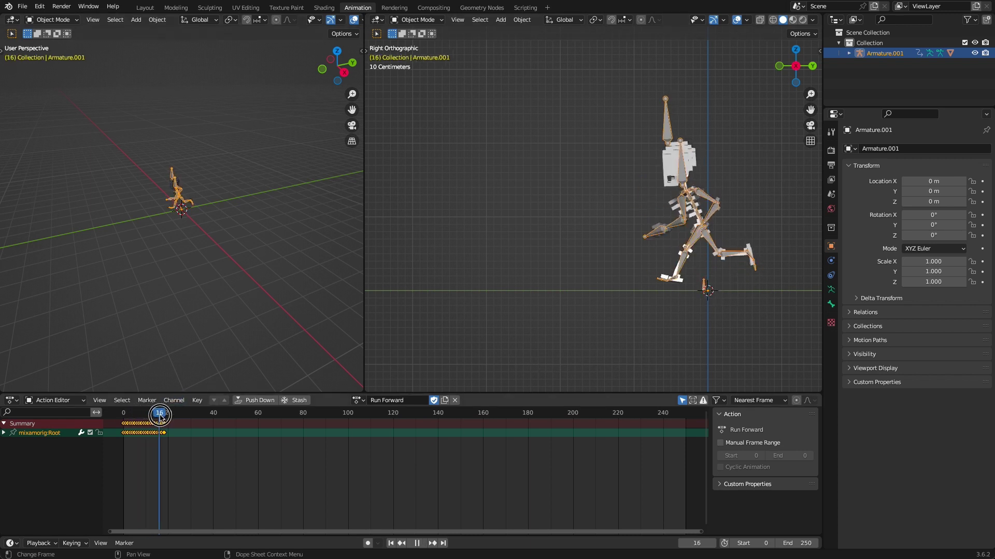
pyautogui.click(117, 417)
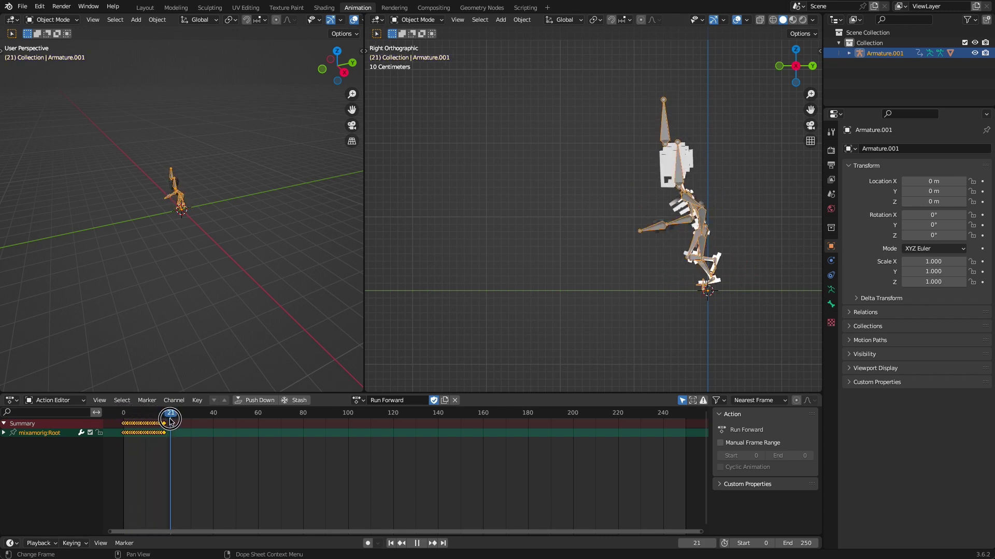
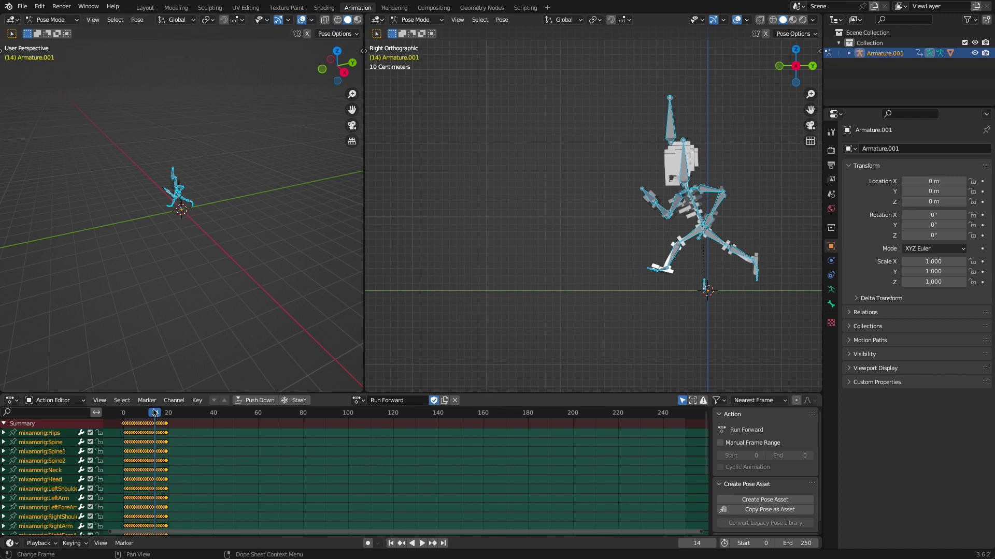
# Enlarge the Action Editor and magnify its timeline to examine the bone keyframes of the Run Forward action.
pyautogui.moveTo(164, 394); pyautogui.dragTo(288, 347)
pyautogui.scroll(8, 214, 399)
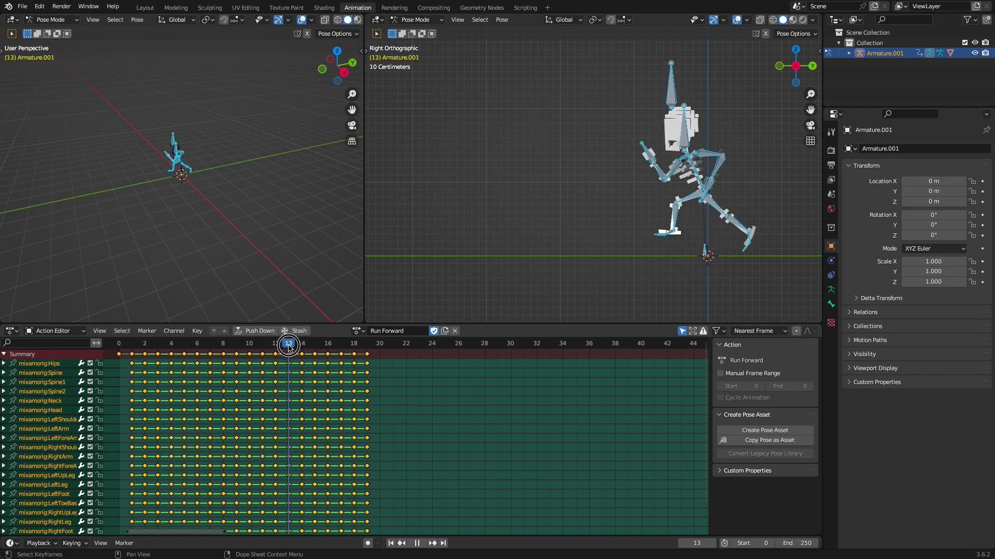
# Stop playback, expand the mixamorig:Hips channels in the Action Editor and select the hips' Y Location channel.
pyautogui.press('space')
pyautogui.click(4, 363)
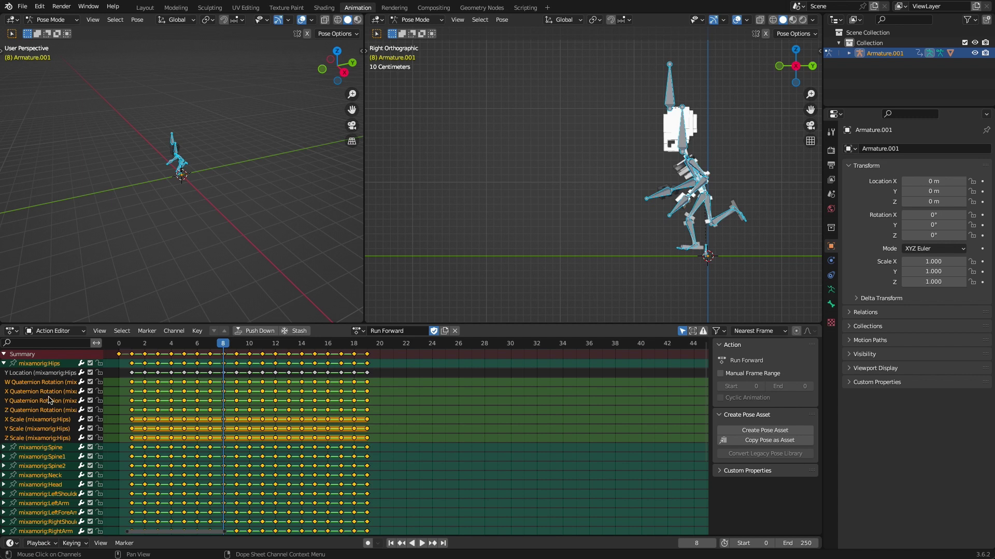
pyautogui.click(41, 374)
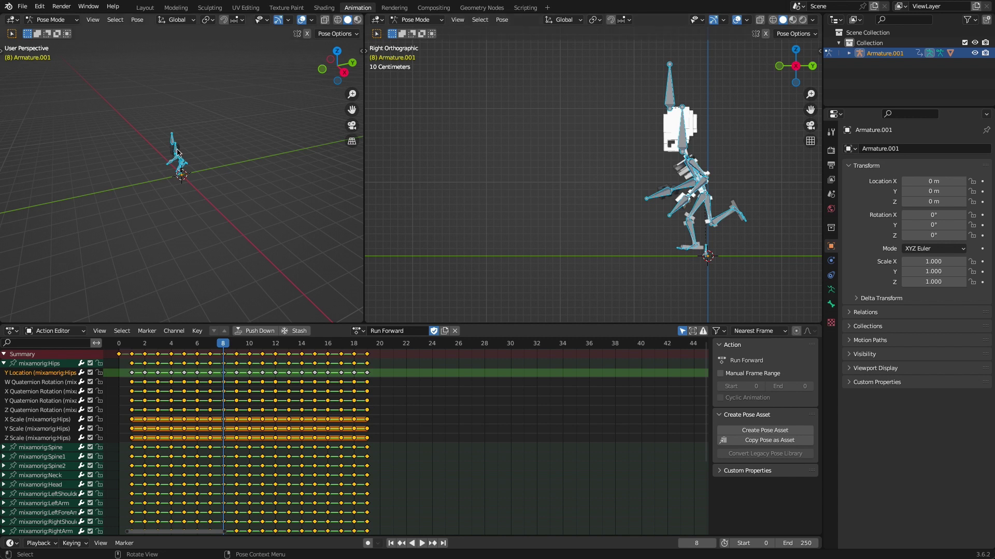
# Select the mixamorig:Hips and mixamorig:Root bones together so only their channels are listed in the Action Editor.
pyautogui.scroll(8, 164, 145)
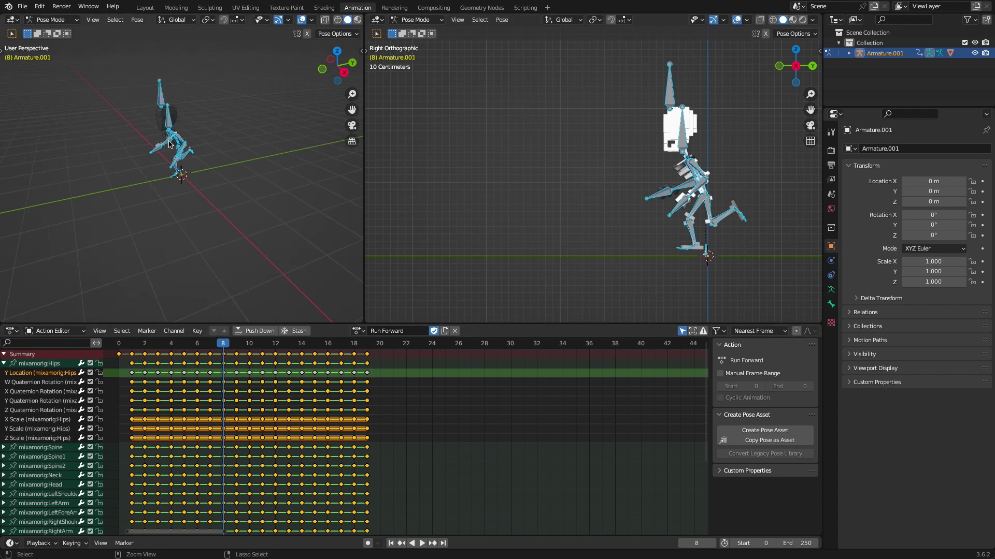
pyautogui.moveTo(164, 144)
pyautogui.mouseDown(button='middle')
pyautogui.moveTo(154, 141)
pyautogui.moveTo(161, 150)
pyautogui.mouseUp(button='middle')
pyautogui.click(181, 151)
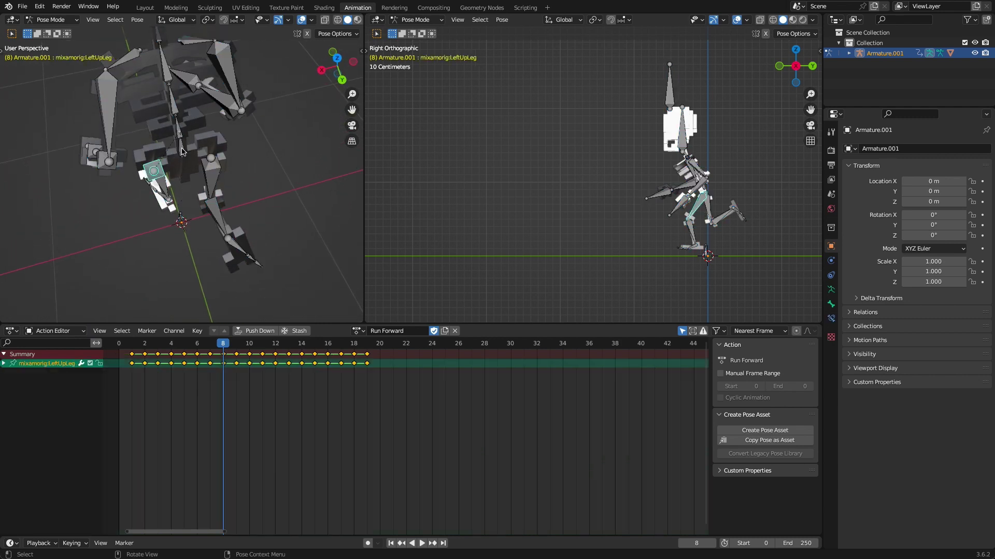
pyautogui.click(182, 151)
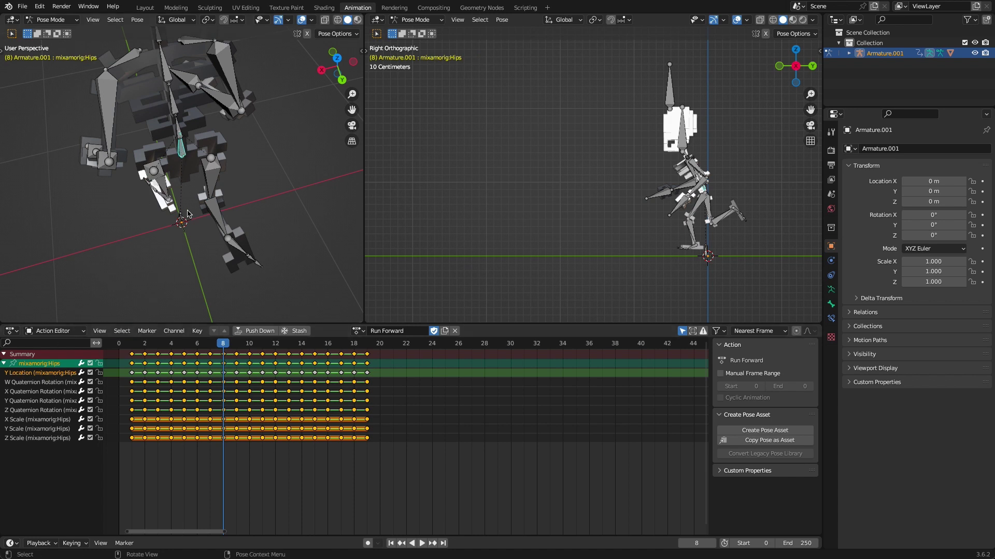
pyautogui.moveTo(188, 213); pyautogui.dragTo(226, 198, button='middle')
pyautogui.click(213, 201)
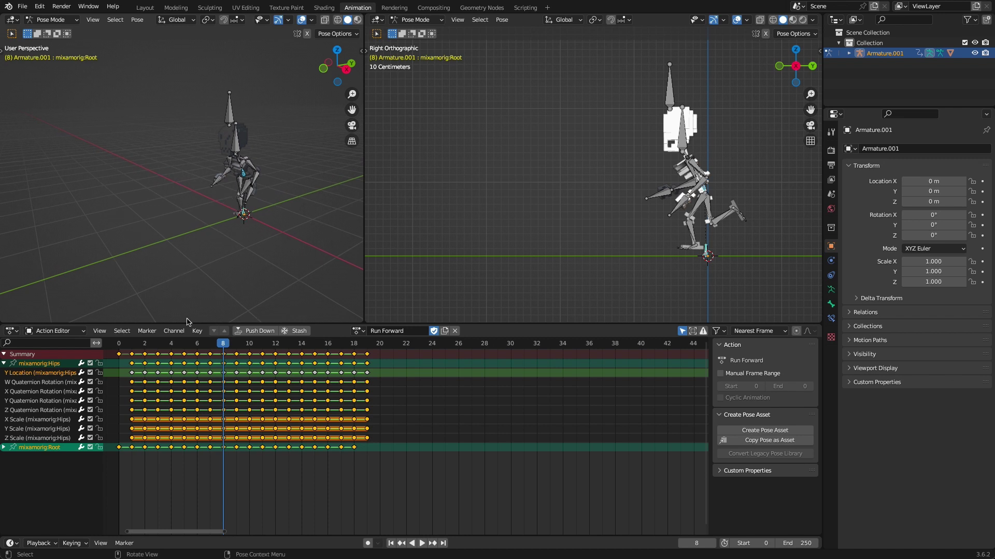
# Enlarge the Action Editor area, split it horizontally and change the lower half to a Graph Editor.
pyautogui.moveTo(188, 323); pyautogui.dragTo(188, 300)
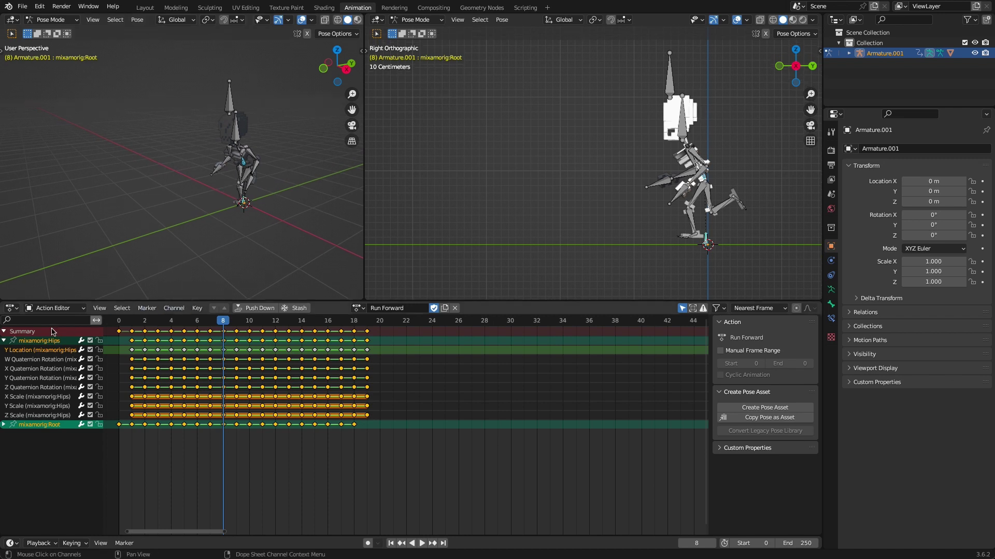
pyautogui.click(11, 308)
pyautogui.moveTo(6, 306); pyautogui.dragTo(67, 439)
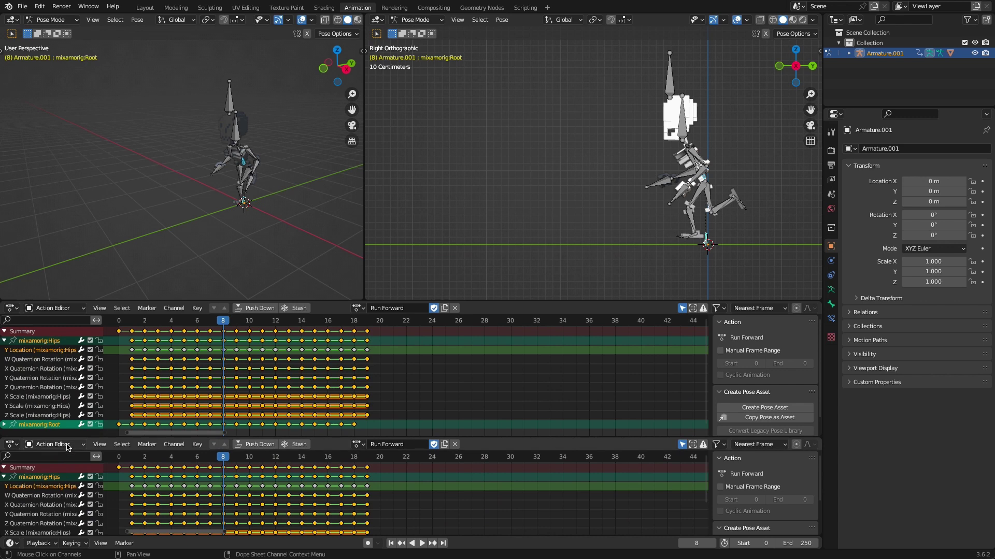
pyautogui.click(71, 444)
pyautogui.moveTo(100, 444)
pyautogui.click(12, 444)
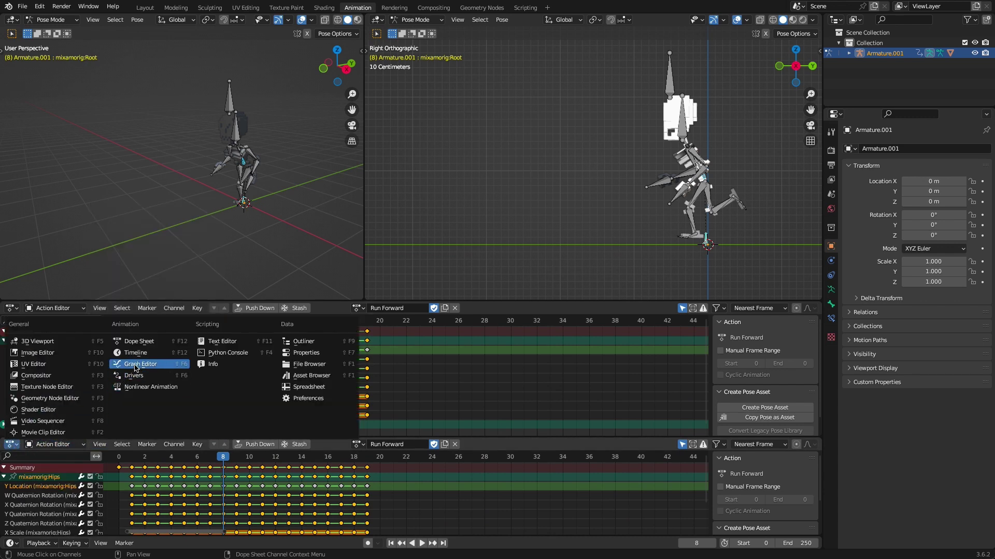
pyautogui.click(120, 384)
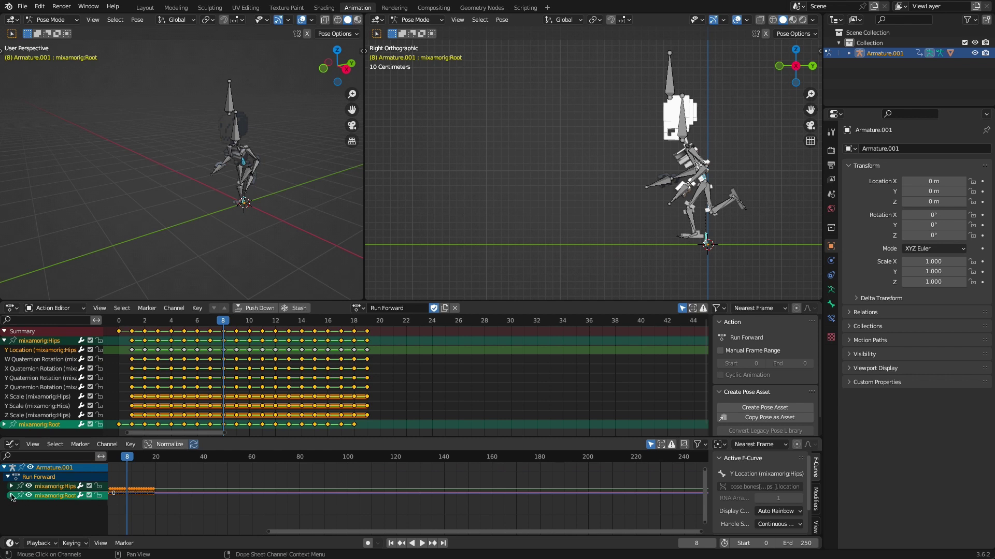
# Expand the Hips and Root channel groups in the Graph Editor and make that editor taller.
pyautogui.click(12, 496)
pyautogui.click(14, 487)
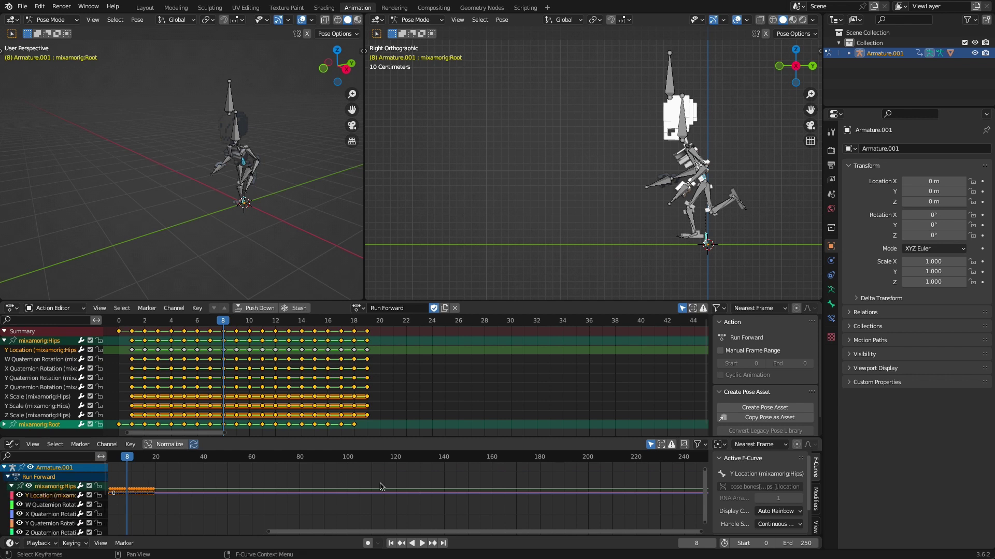
pyautogui.moveTo(429, 438); pyautogui.dragTo(429, 420)
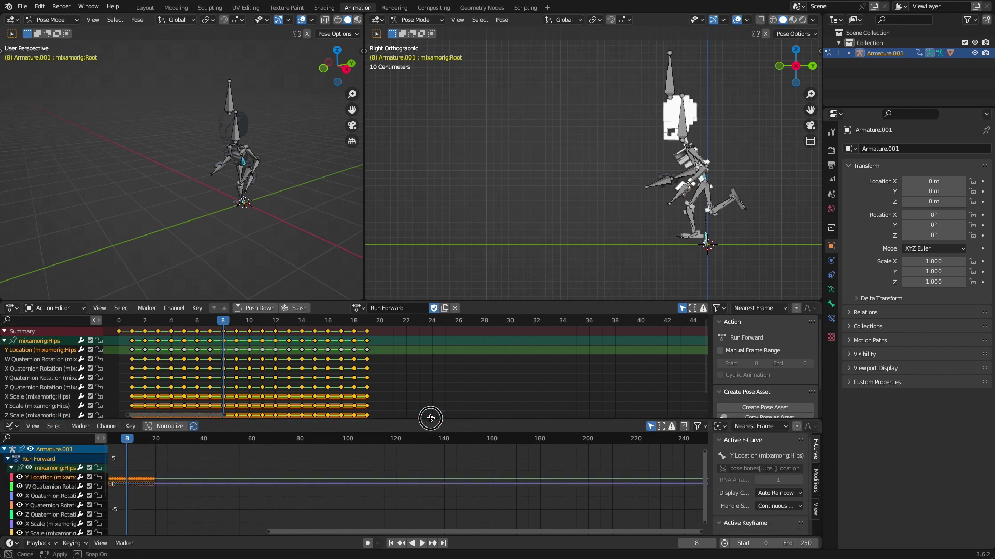
# Set the Graph Editor's pivot point to 2D Cursor, show the cursor settings and move the cursor to frame 0.
pyautogui.click(720, 426)
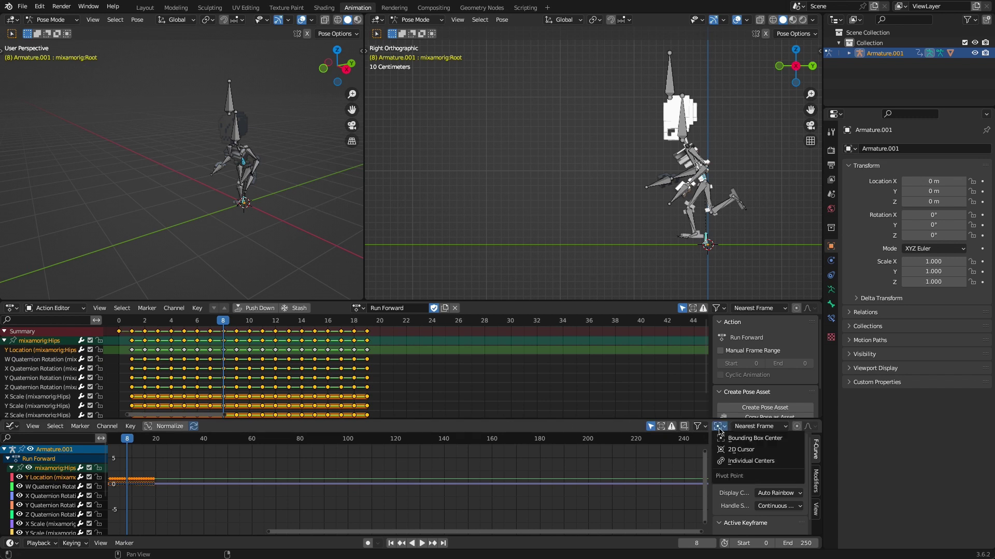
pyautogui.click(734, 450)
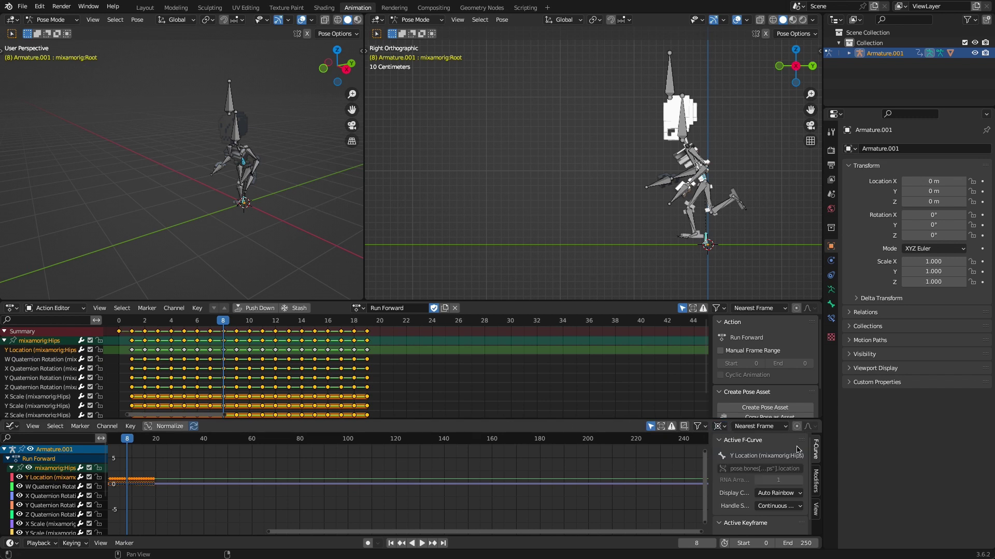
pyautogui.click(816, 509)
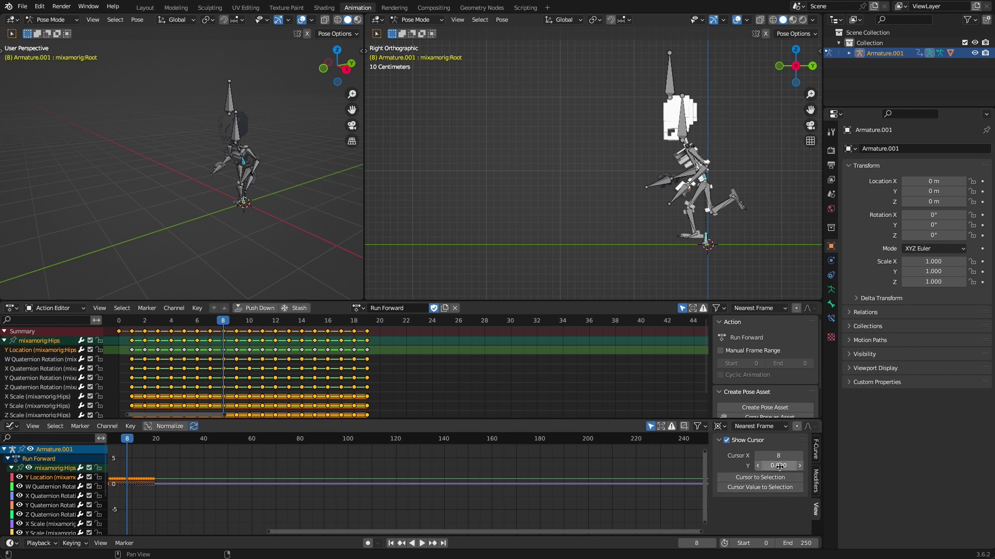
pyautogui.moveTo(128, 443); pyautogui.dragTo(110, 441)
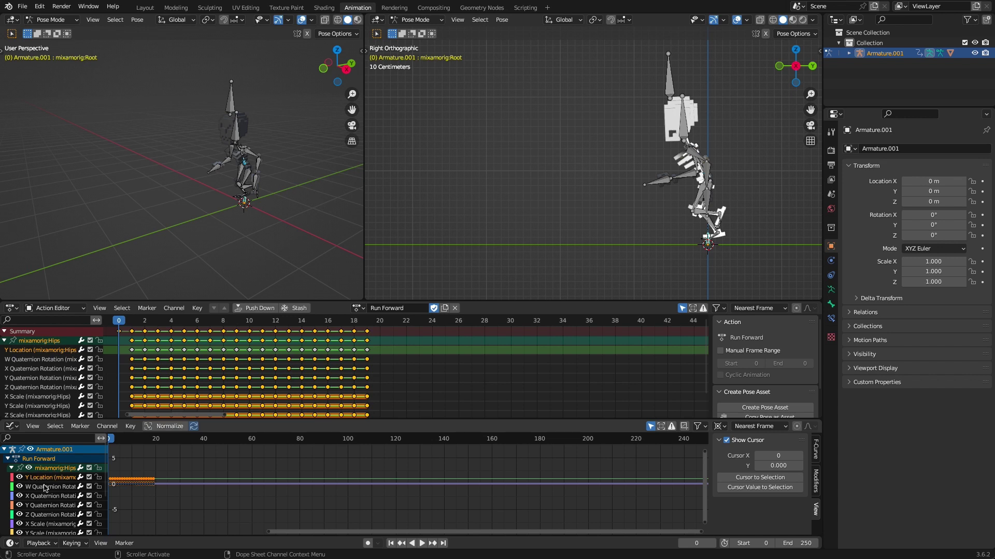
# Hide all Hips curves of the Run Forward action except Y Location, keeping the Root location curves shown.
pyautogui.click(29, 468)
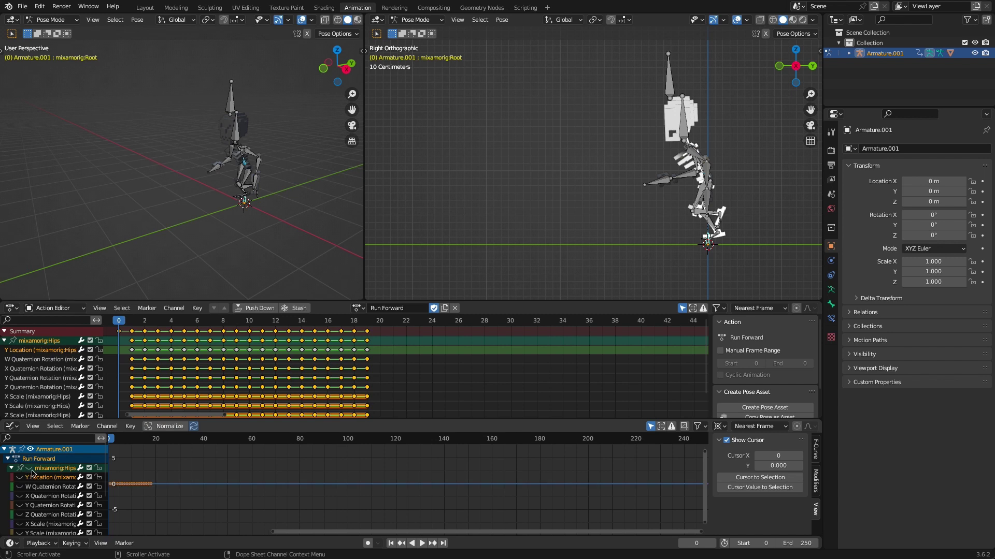
pyautogui.click(20, 478)
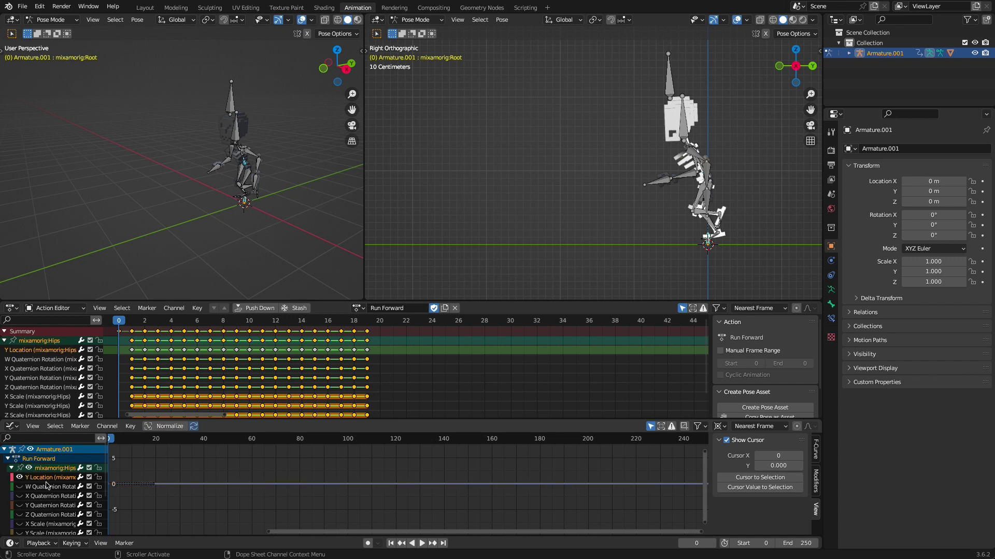
pyautogui.scroll(-5, 47, 485)
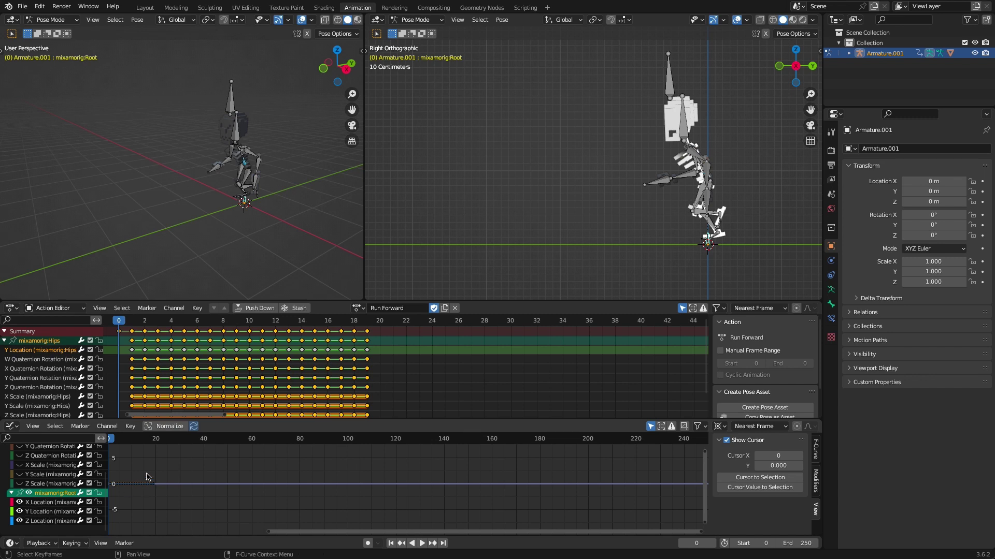
# Scale all visible Hips and Root location curves of Run Forward by 50 along the Y axis.
pyautogui.press('a')
pyautogui.press('s')
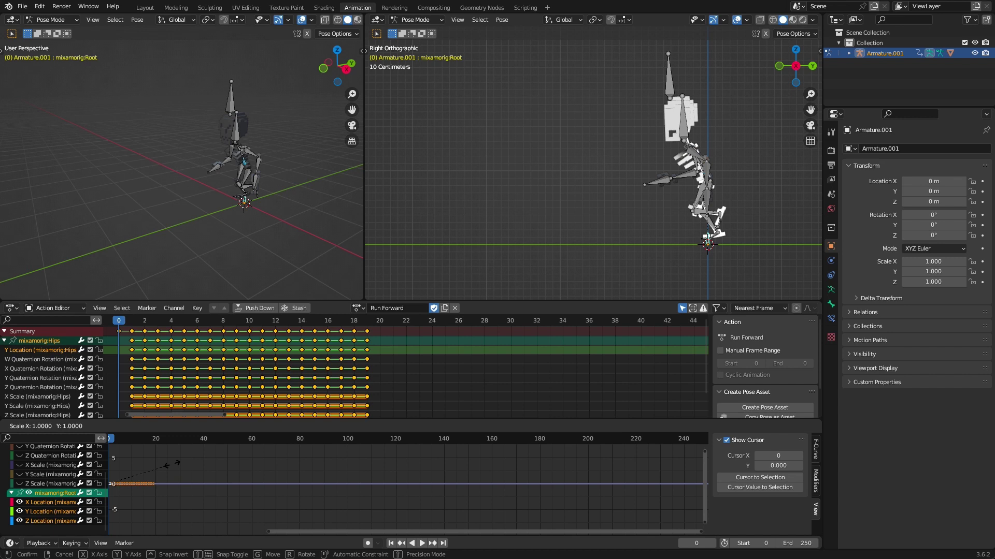
pyautogui.press('y')
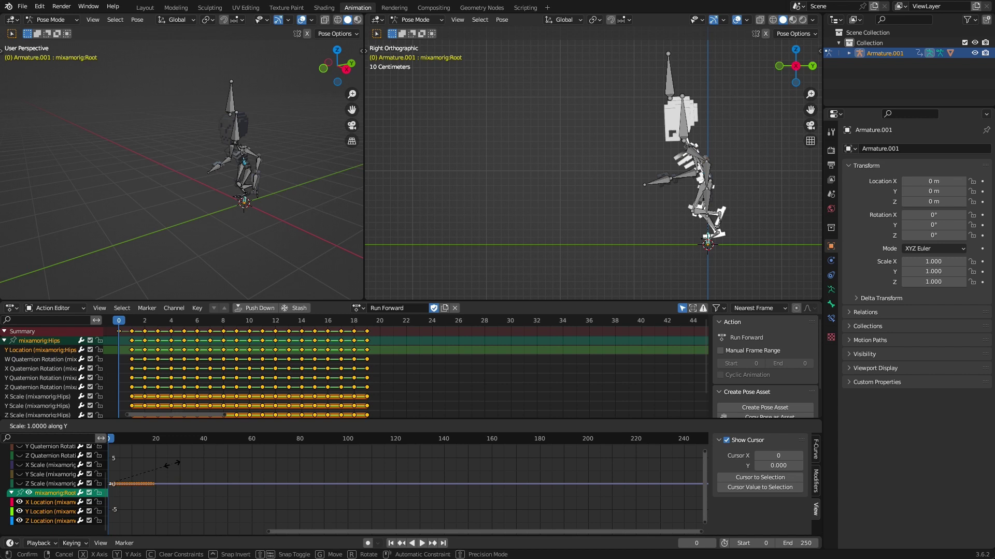
pyautogui.write('50')
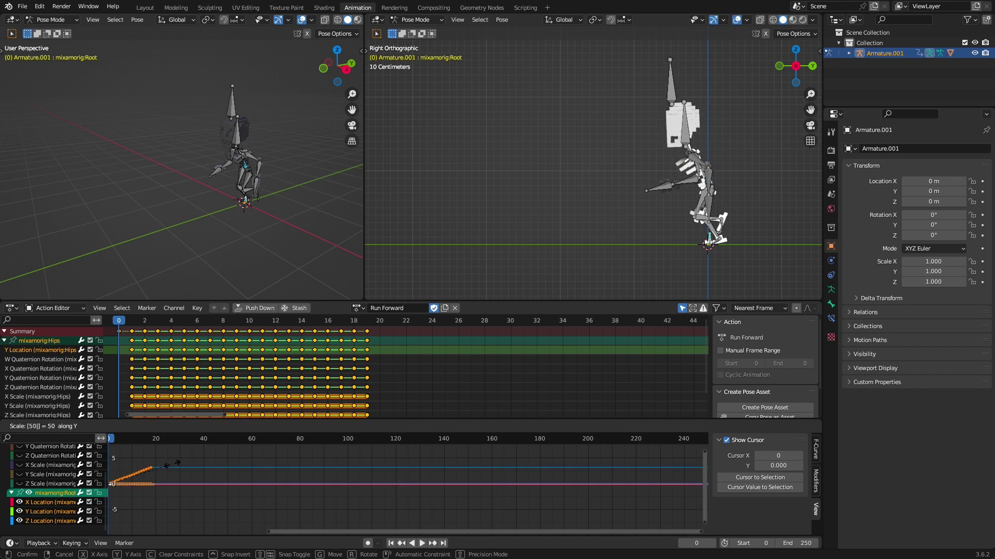
pyautogui.press('Return')
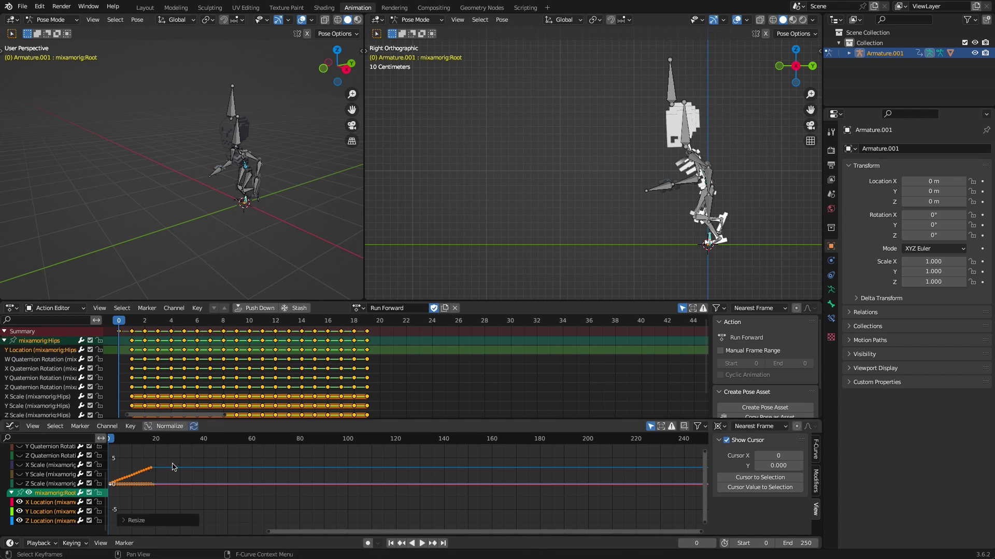
# Play and scrub the Run Forward action to check the scaled root motion, and return to frame 0.
pyautogui.press('space')
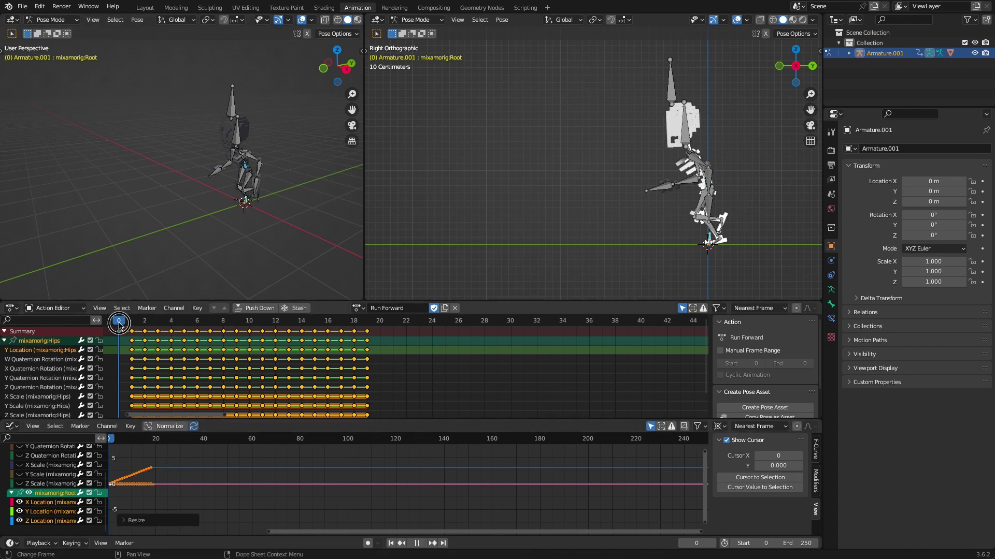
pyautogui.moveTo(119, 325); pyautogui.dragTo(362, 333)
pyautogui.press('Escape')
pyautogui.press('Escape')
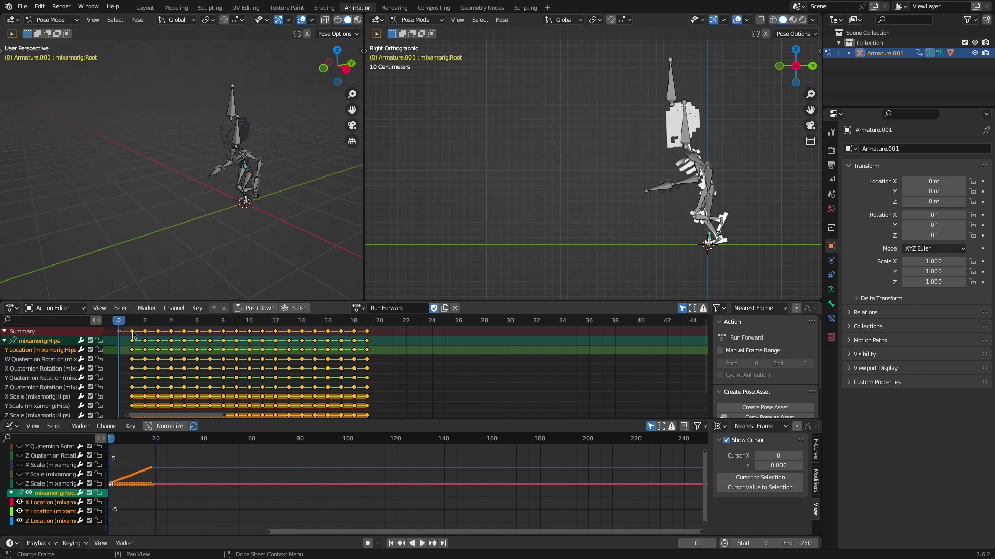
# Assign the Snake Hip Hop Dance action to the armature and deselect its keyframes.
pyautogui.click(359, 308)
pyautogui.click(391, 334)
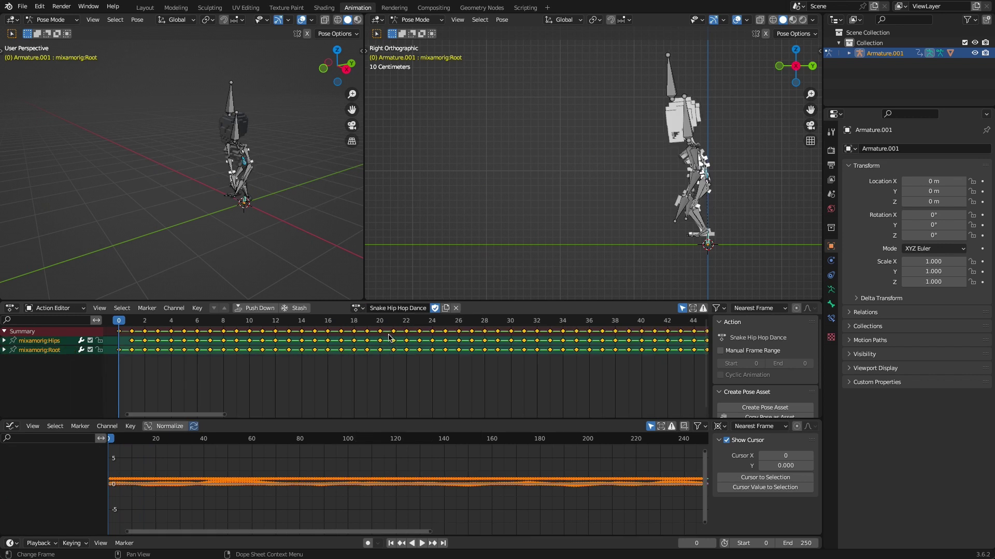
pyautogui.click(382, 346)
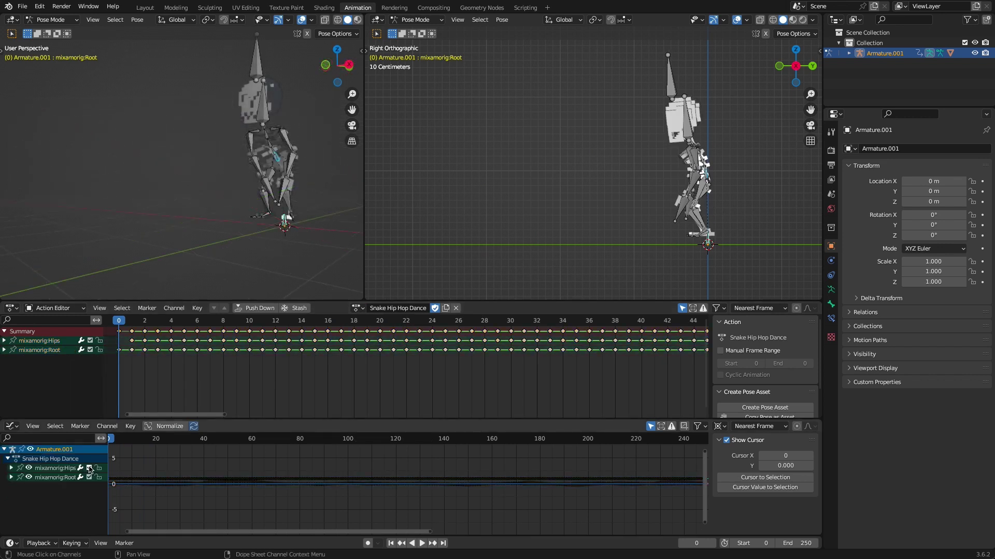
# Expand the Hips and Root groups of Snake Hip Hop Dance in the Graph Editor and hide every Hips curve except Y Location.
pyautogui.click(9, 459)
pyautogui.click(8, 459)
pyautogui.click(11, 468)
pyautogui.click(30, 468)
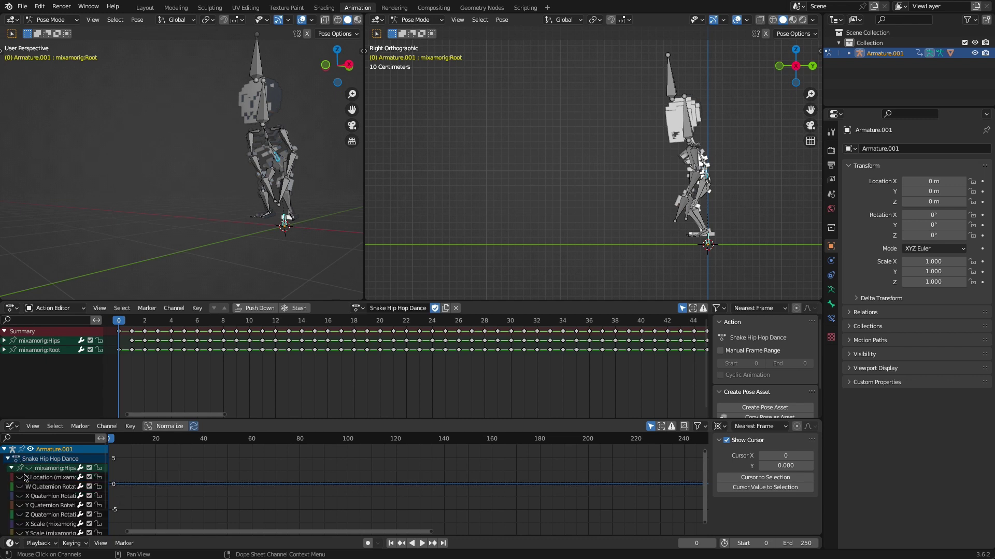
pyautogui.scroll(-3, 54, 477)
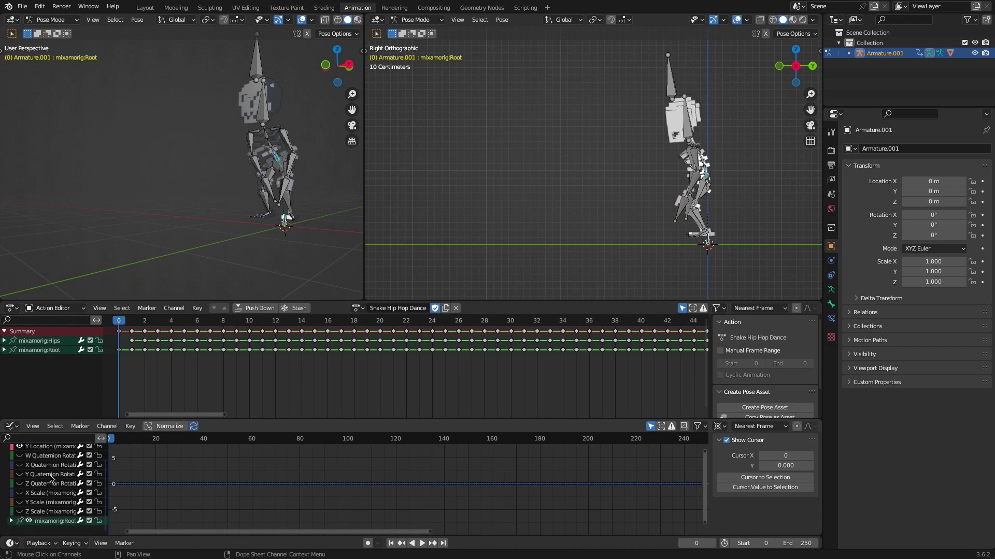
pyautogui.click(11, 521)
pyautogui.scroll(-2, 52, 493)
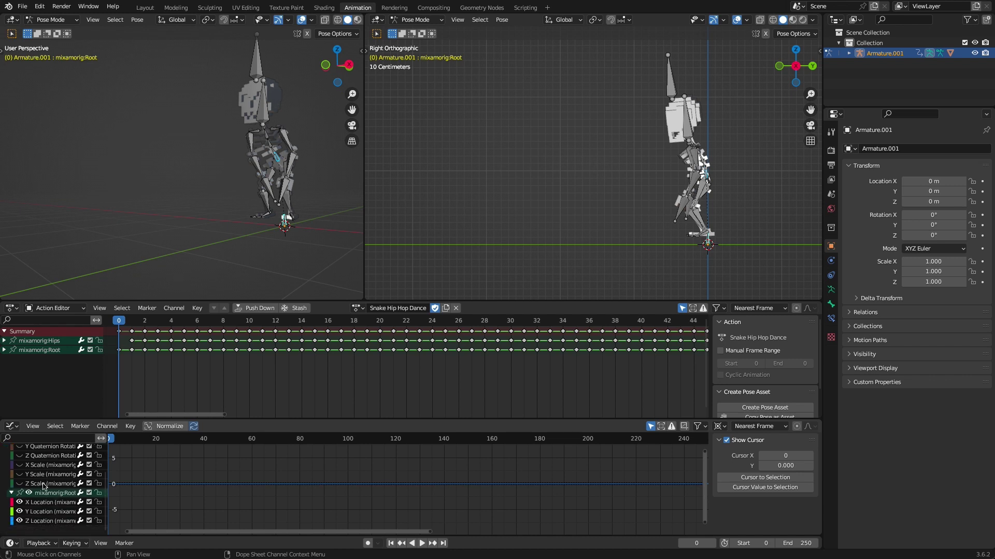
# Scale all visible location curves of Snake Hip Hop Dance by 50 along the Y axis and start playback.
pyautogui.press('a')
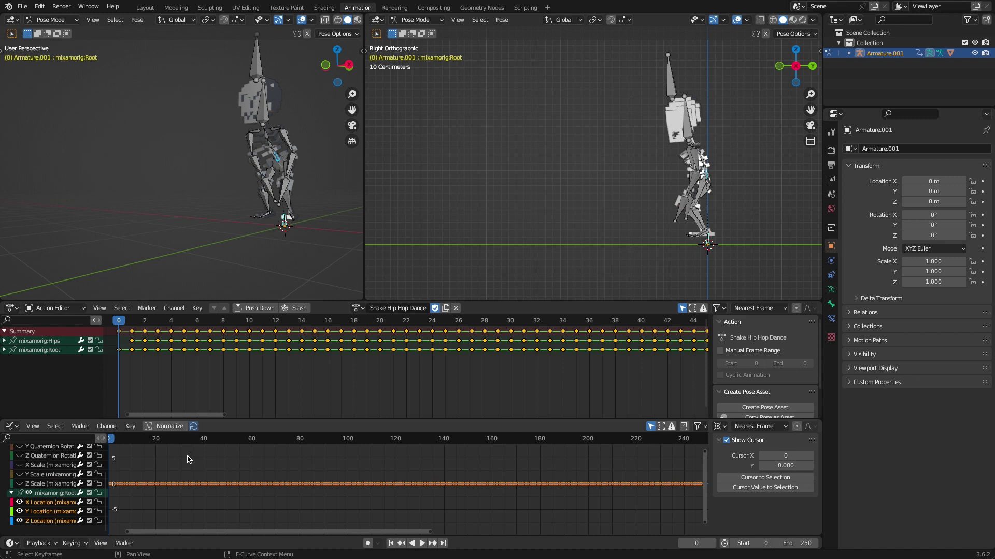
pyautogui.press('s')
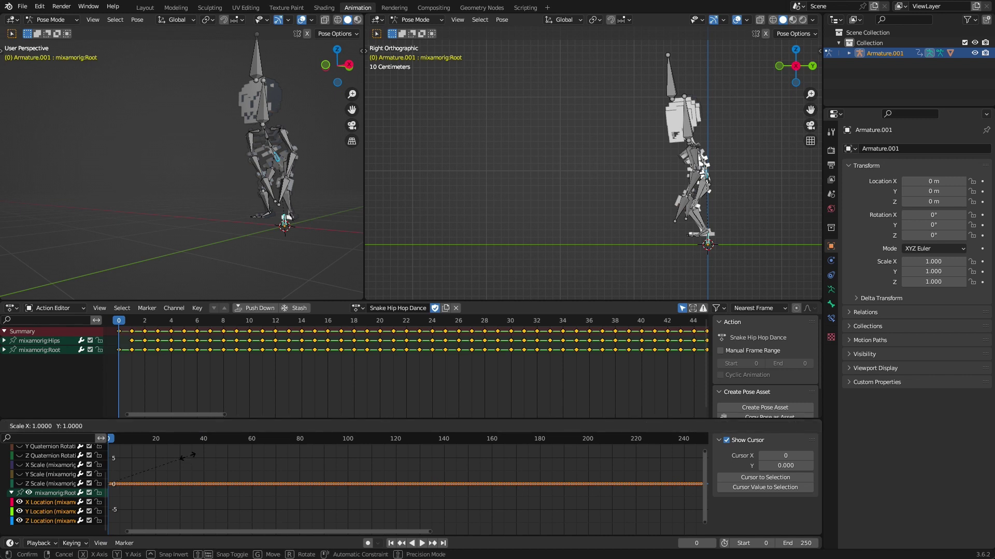
pyautogui.write('y')
pyautogui.write('50')
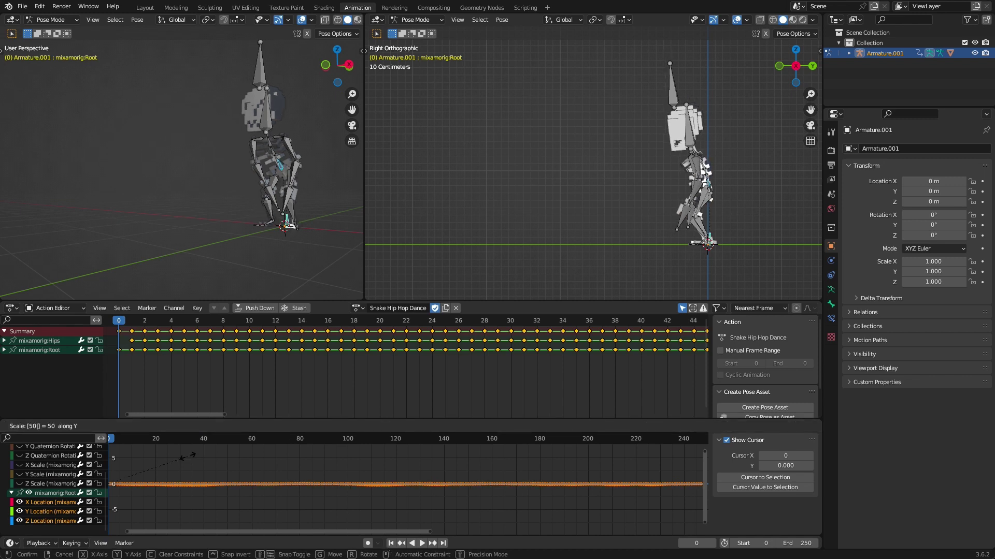
pyautogui.press('Return')
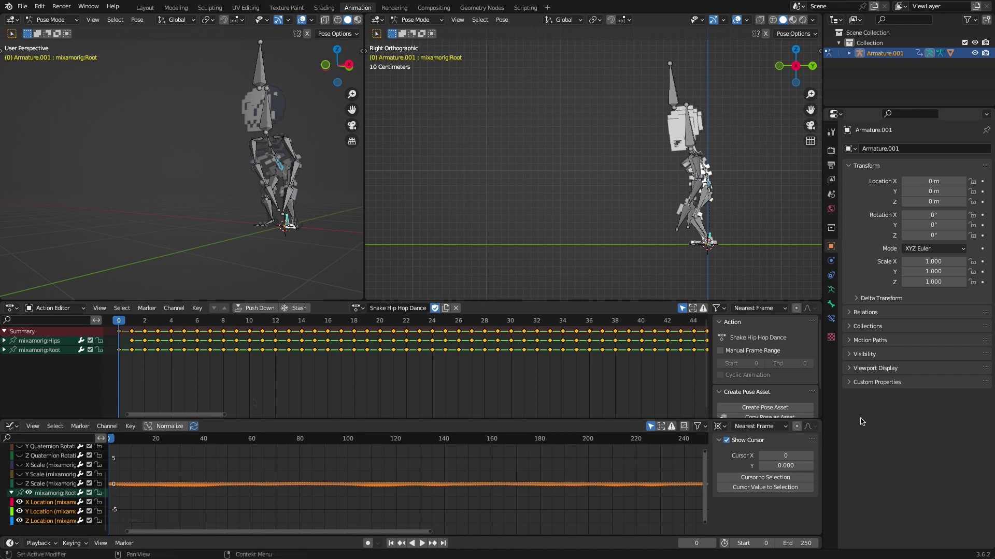
pyautogui.click(422, 543)
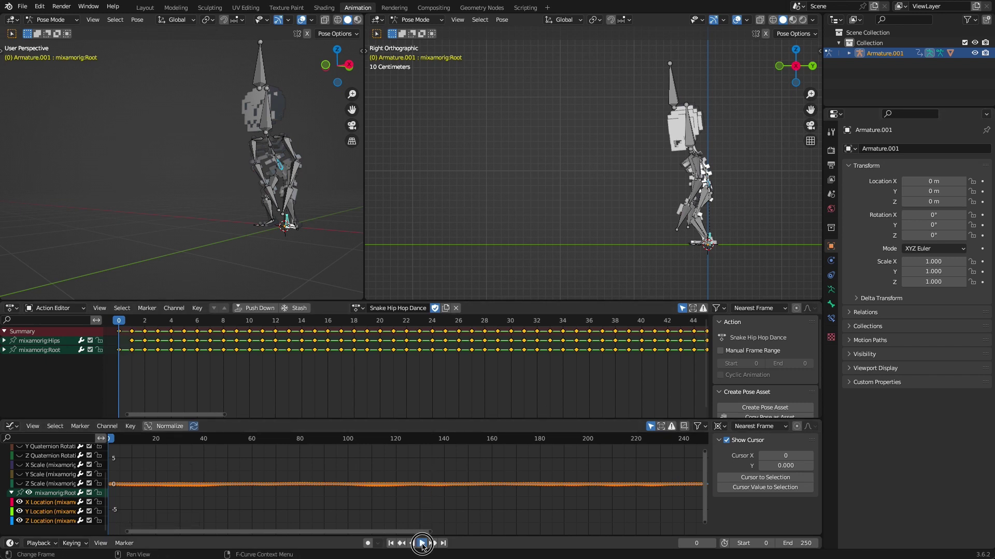